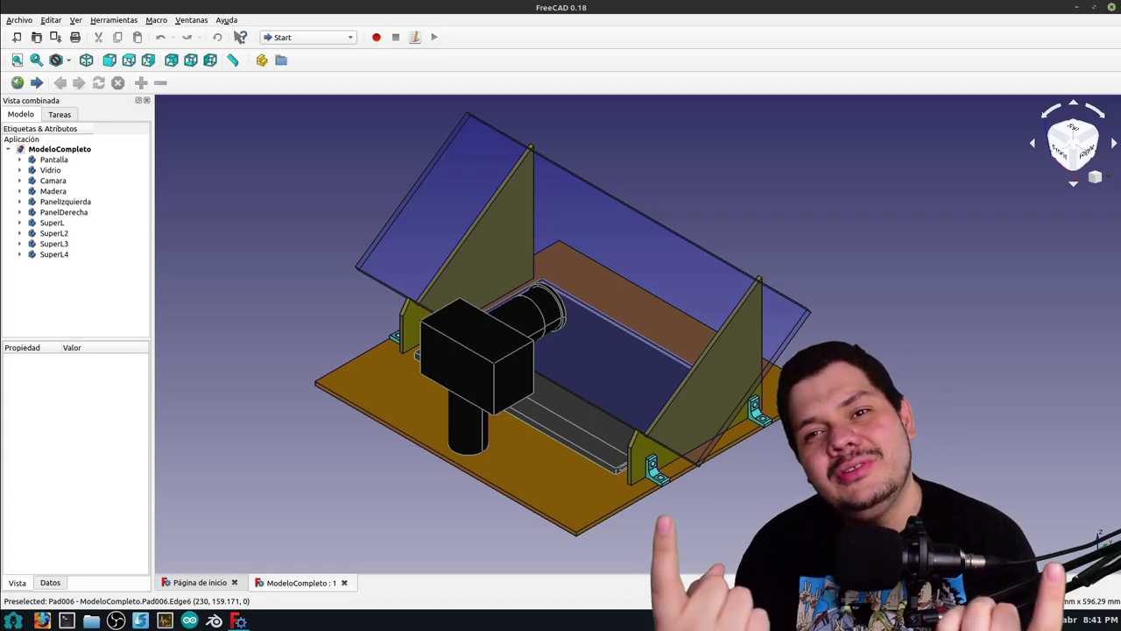
# Zoom in and out and pan across the ModeloCompleto assembly
pyautogui.scroll(2, 707, 445)
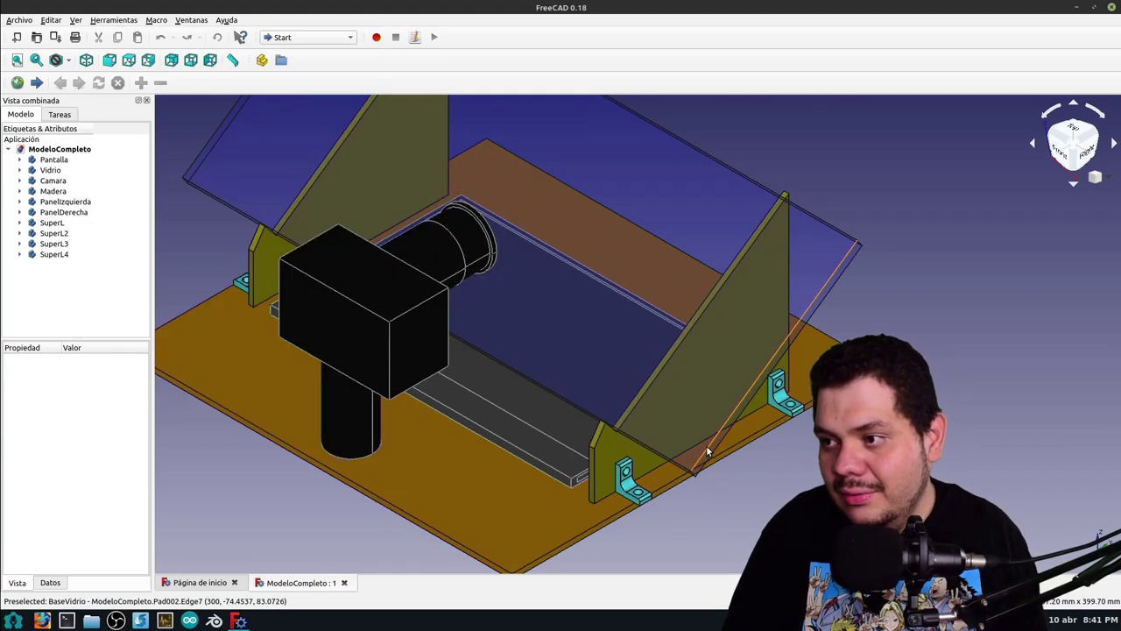
pyautogui.scroll(3, 706, 445)
pyautogui.scroll(2, 963, 333)
pyautogui.scroll(2, 789, 351)
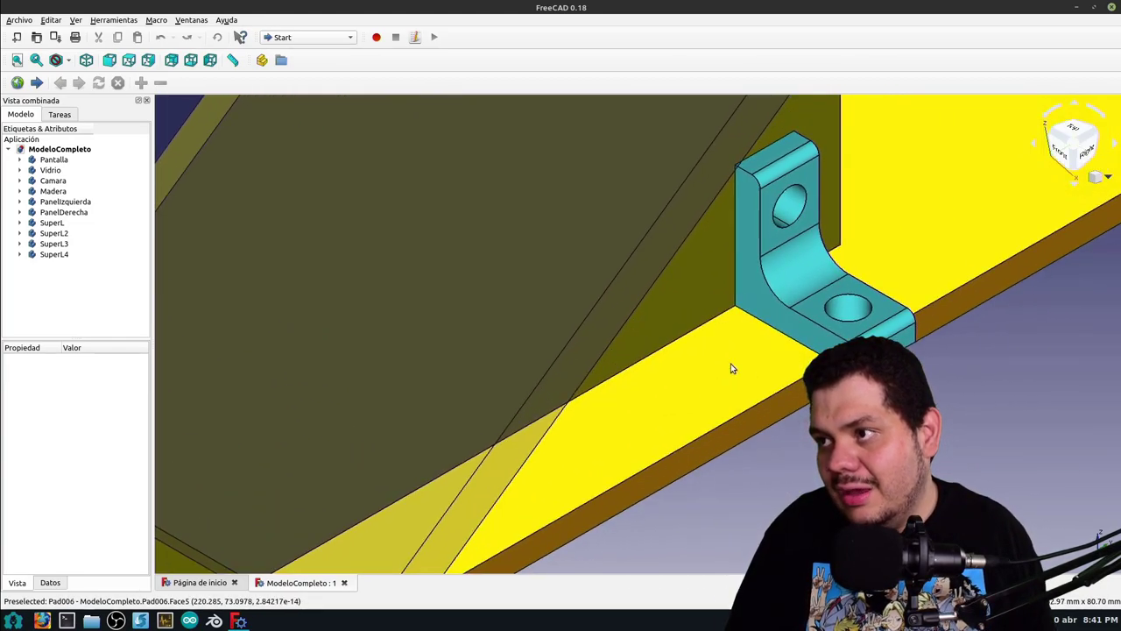
pyautogui.scroll(-1, 731, 368)
pyautogui.scroll(-2, 701, 284)
pyautogui.scroll(-2, 701, 283)
pyautogui.scroll(-2, 702, 279)
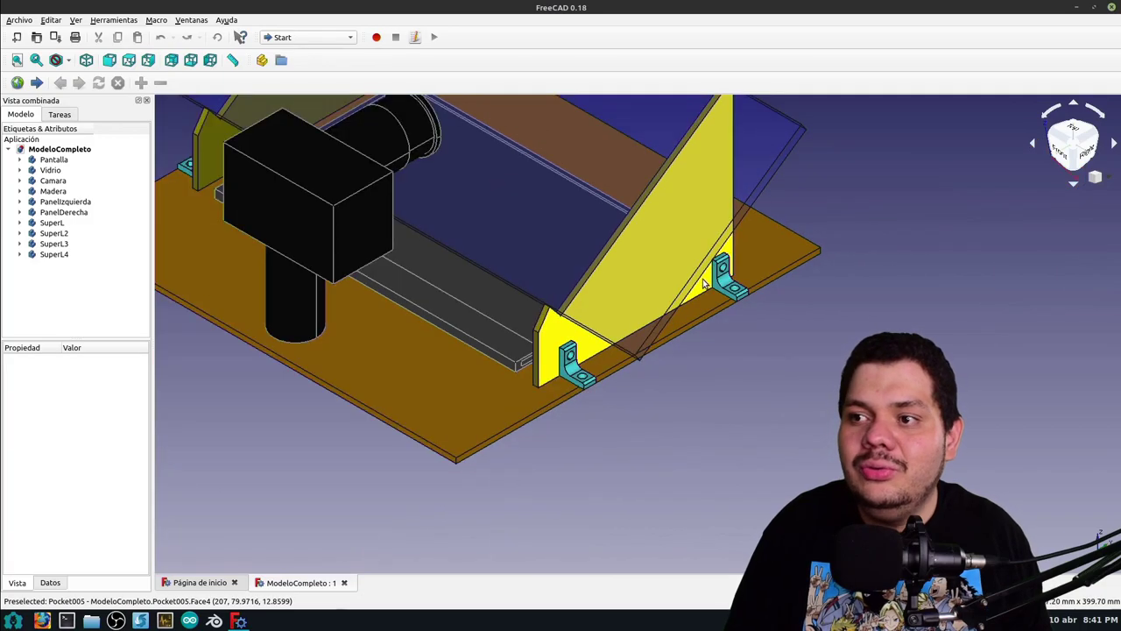
pyautogui.moveTo(703, 279)
pyautogui.mouseDown(button='middle')
pyautogui.moveTo(684, 304)
pyautogui.moveTo(614, 262)
pyautogui.moveTo(551, 268)
pyautogui.moveTo(538, 231)
pyautogui.mouseUp(button='middle')
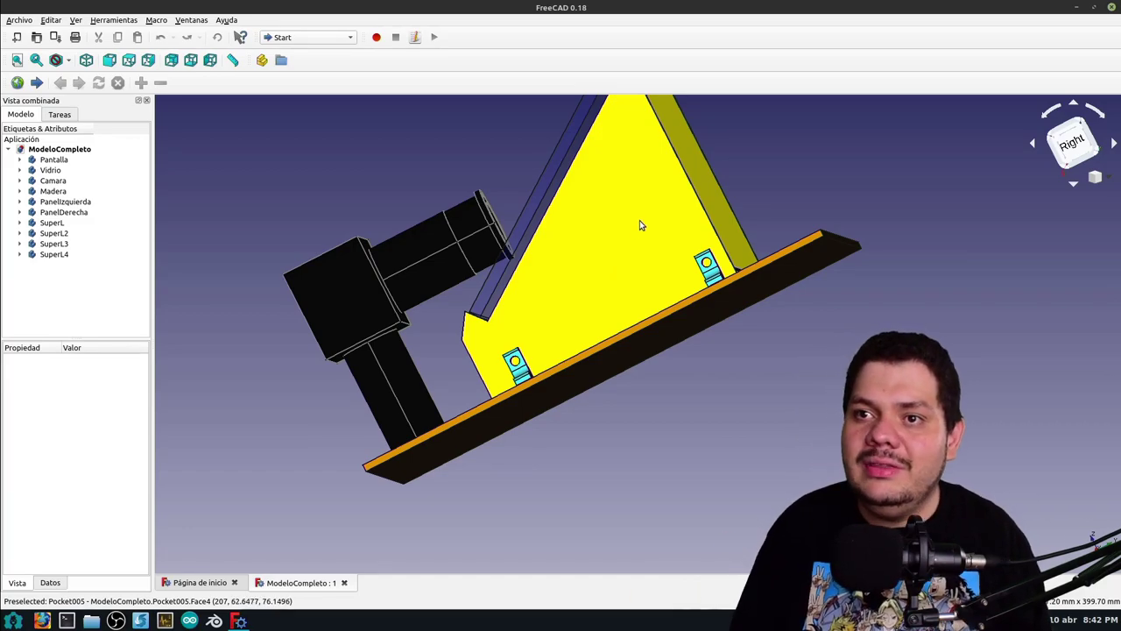
# Close the ModeloCompleto document with Ctrl+W and switch to the Part Design workbench
pyautogui.hotkey('ctrl', 'w')
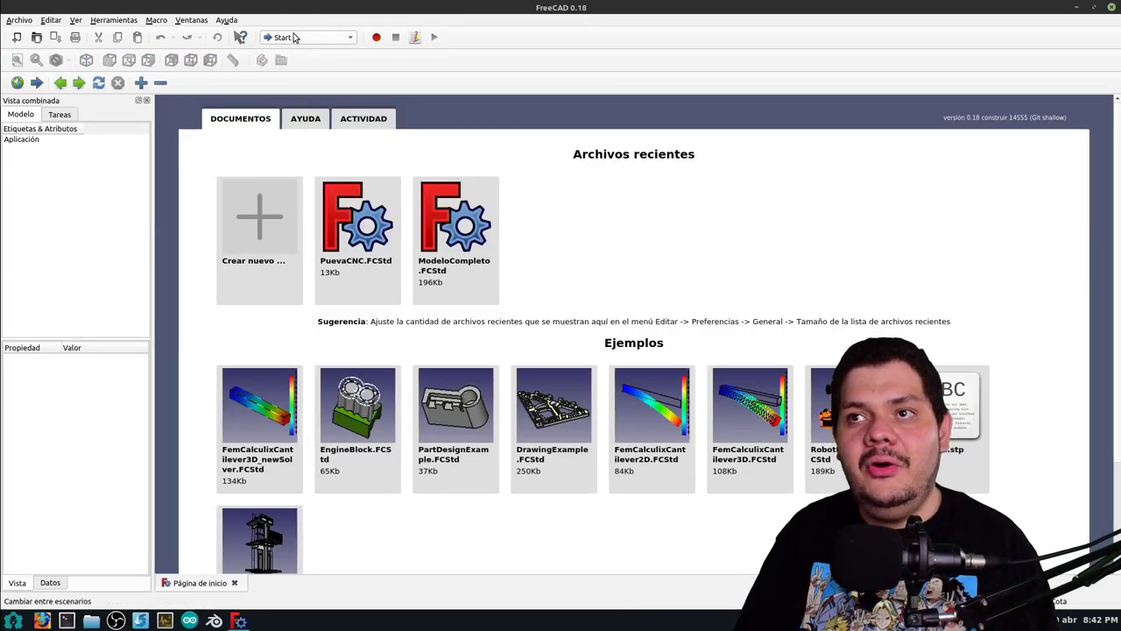
pyautogui.click(295, 38)
pyautogui.click(298, 147)
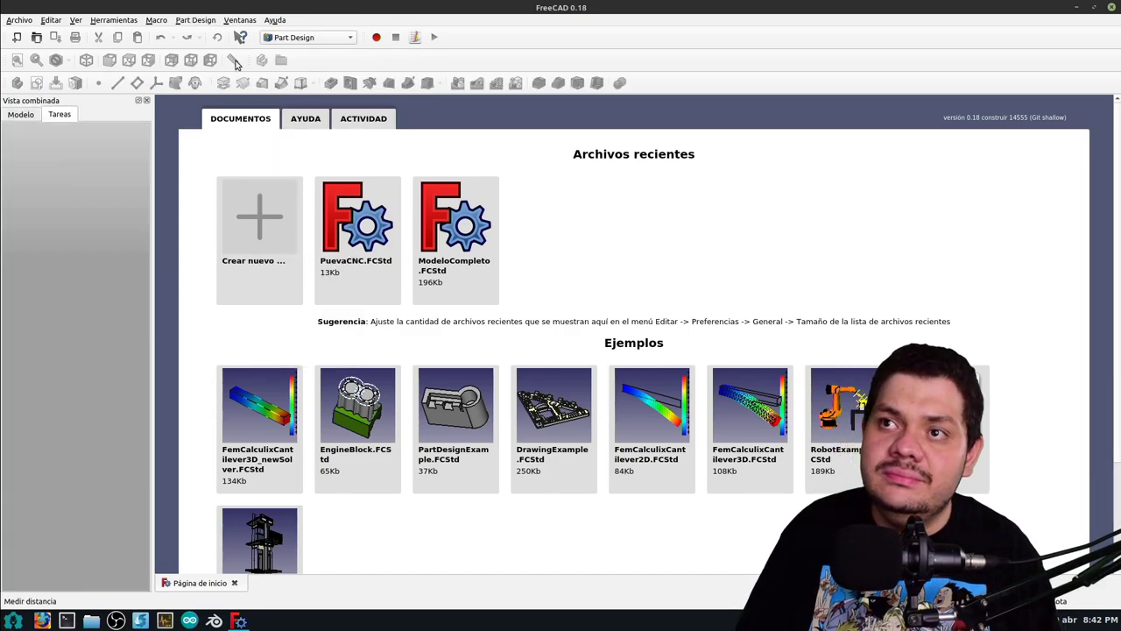
pyautogui.click(16, 115)
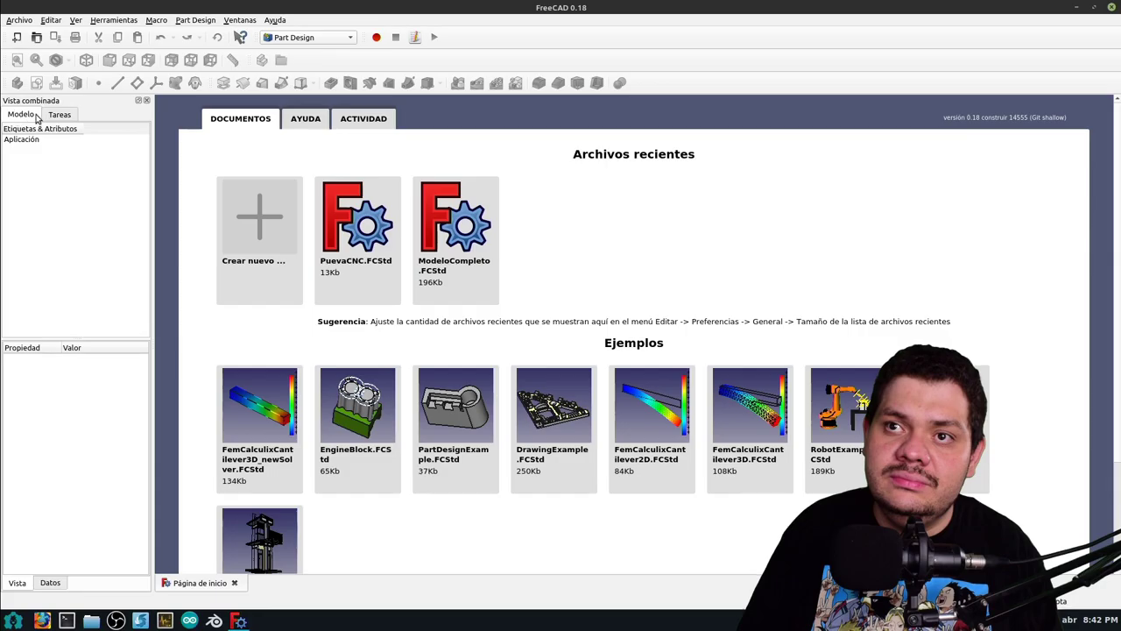
pyautogui.click(46, 114)
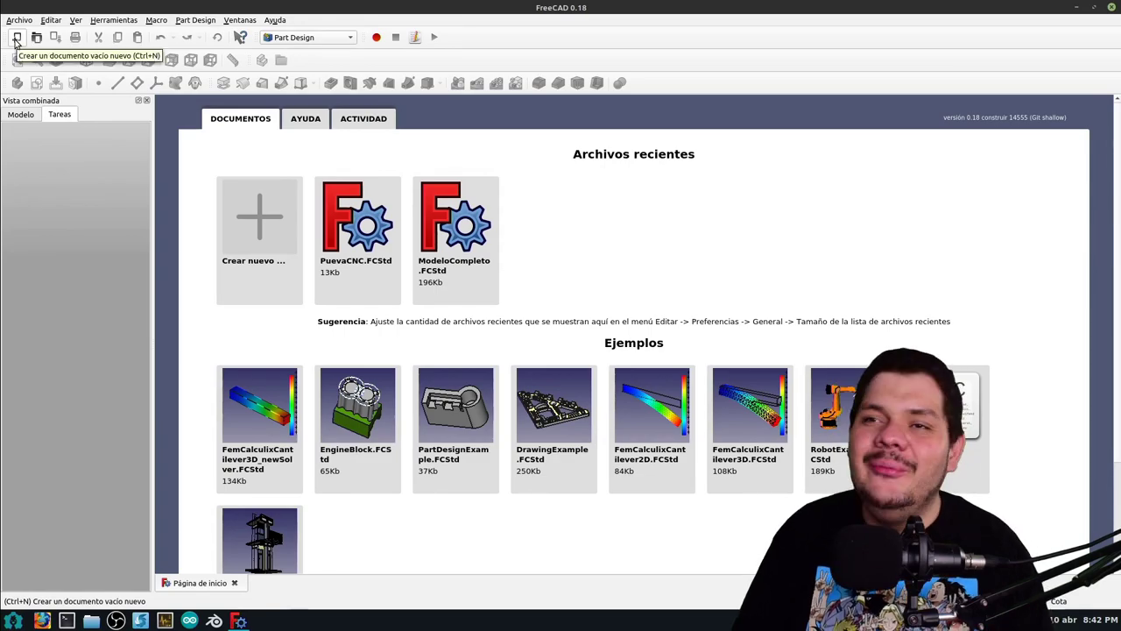
# Create a new document and start a Part Design sketch on the XY_Plane
pyautogui.click(16, 38)
pyautogui.click(328, 38)
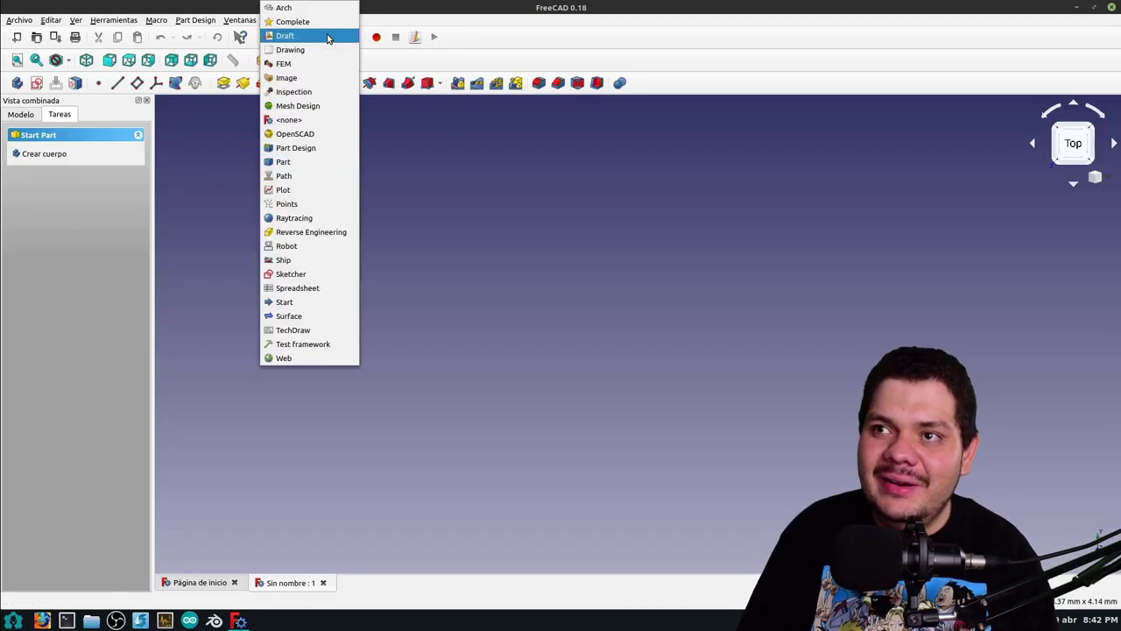
pyautogui.click(409, 218)
pyautogui.click(35, 83)
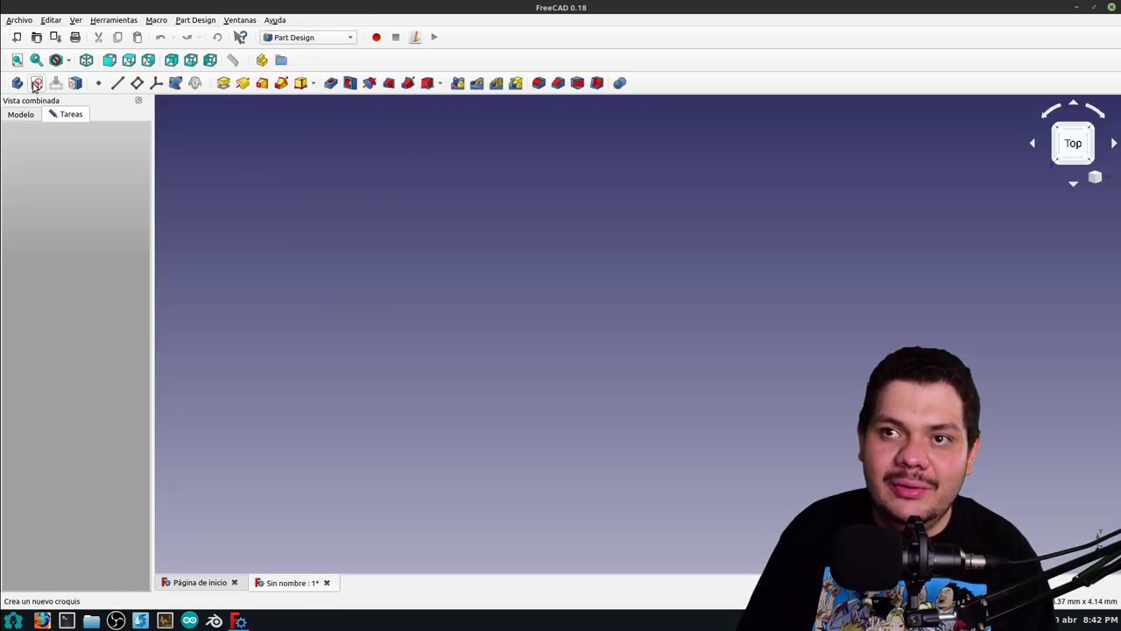
pyautogui.moveTo(153, 151); pyautogui.dragTo(232, 153)
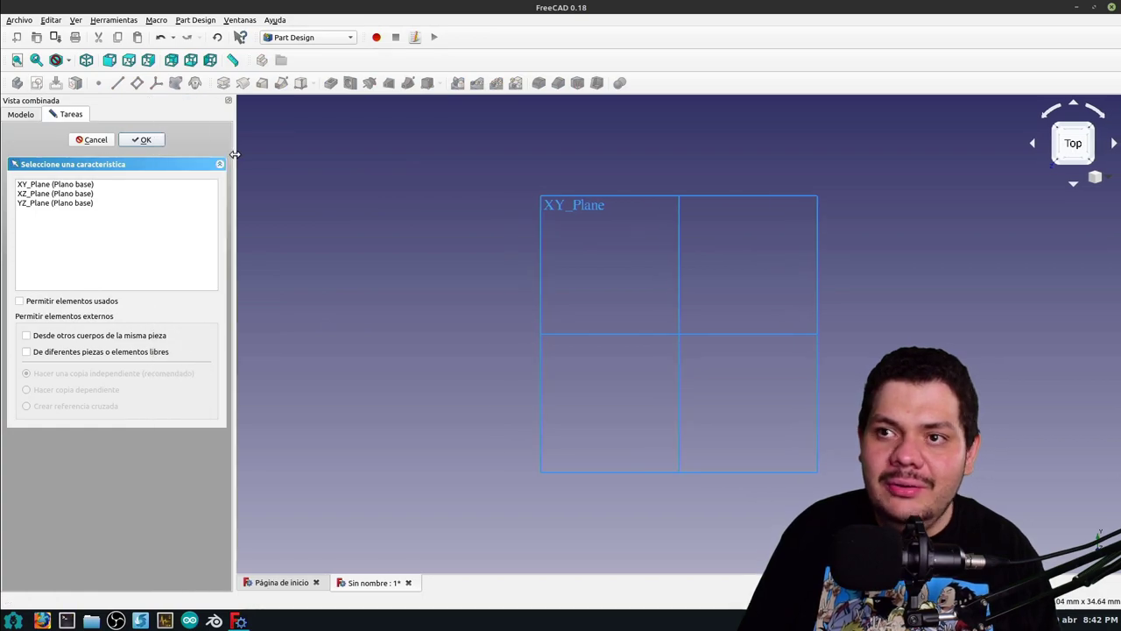
pyautogui.click(53, 185)
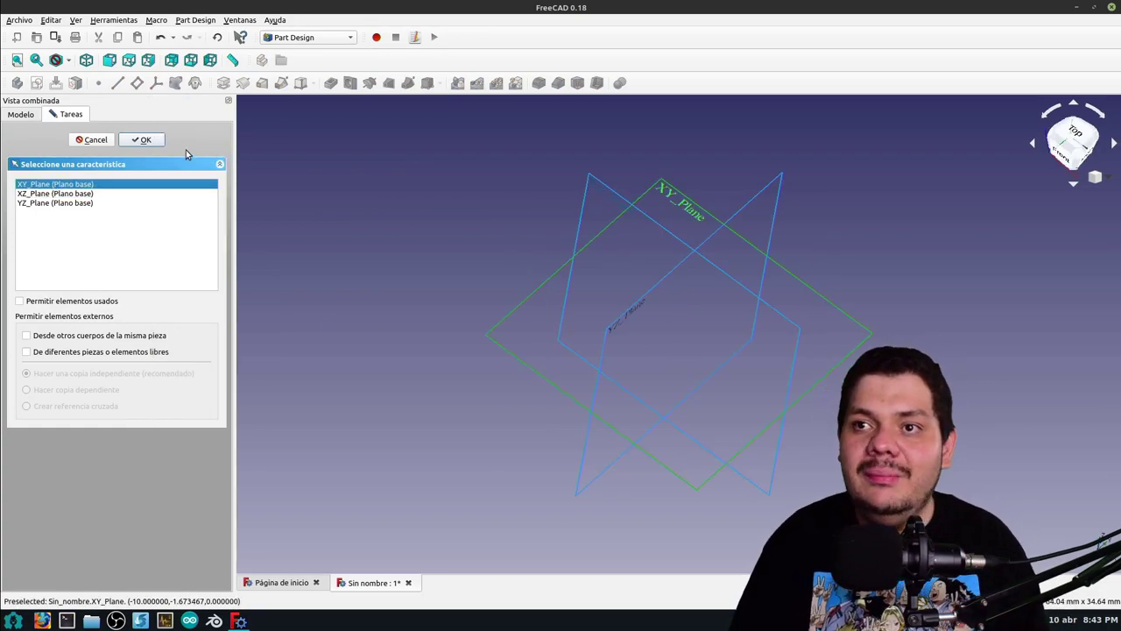
pyautogui.click(138, 140)
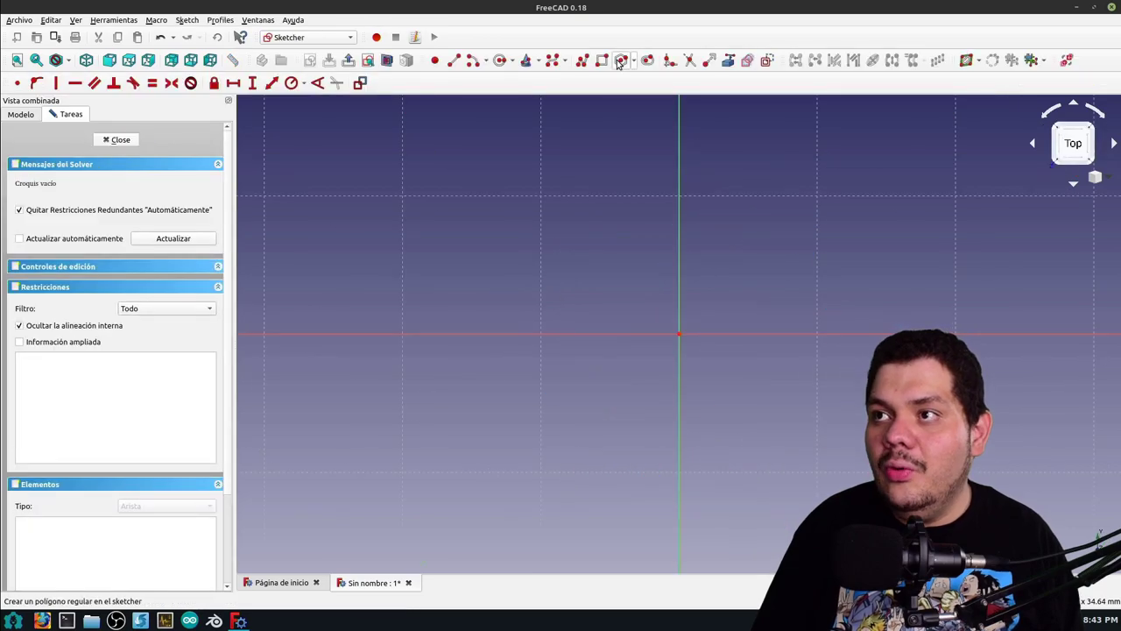
# Draw a rectangle constrained to 100 mm on both sides and pad it into a plate
pyautogui.scroll(-4, 601, 113)
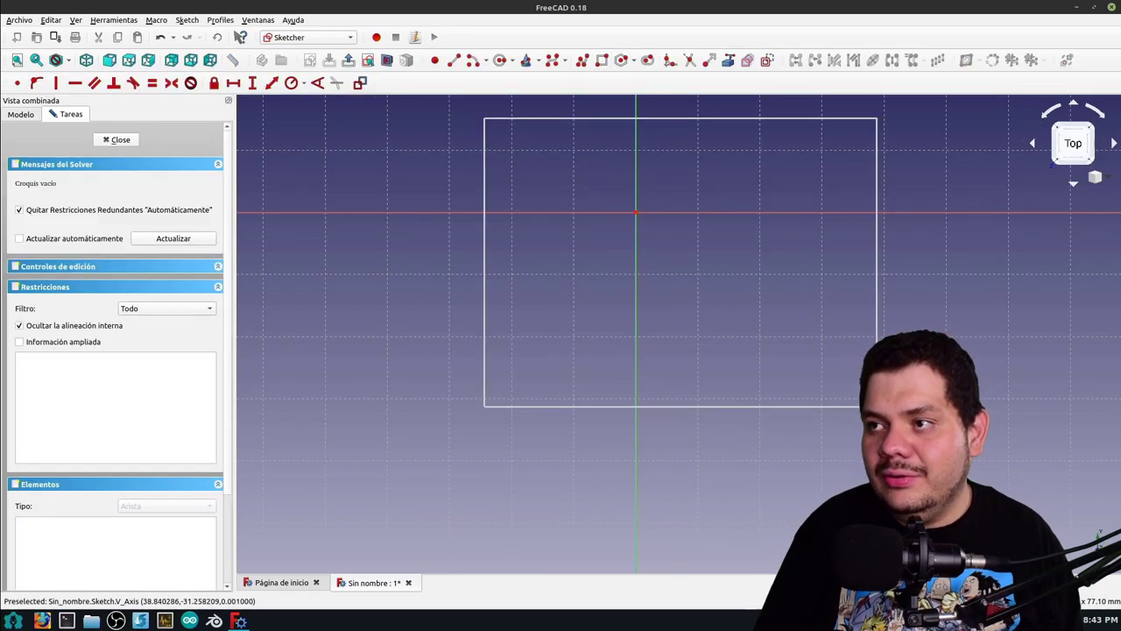
pyautogui.click(860, 397)
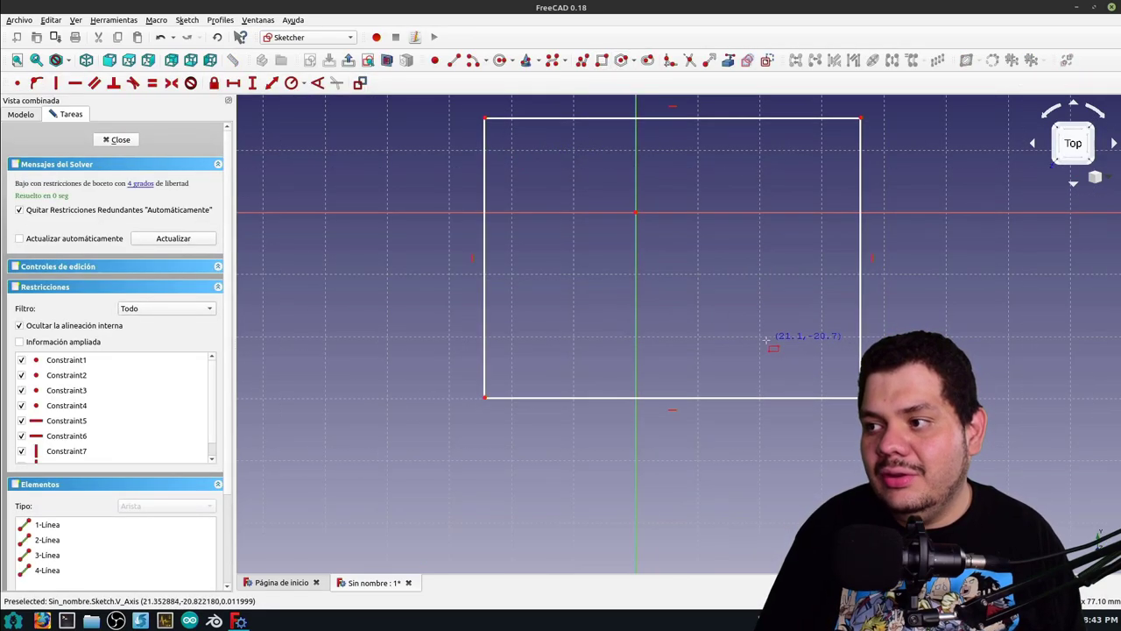
pyautogui.click(706, 123)
pyautogui.write('l100')
pyautogui.press('Return')
pyautogui.write('100')
pyautogui.press('Return')
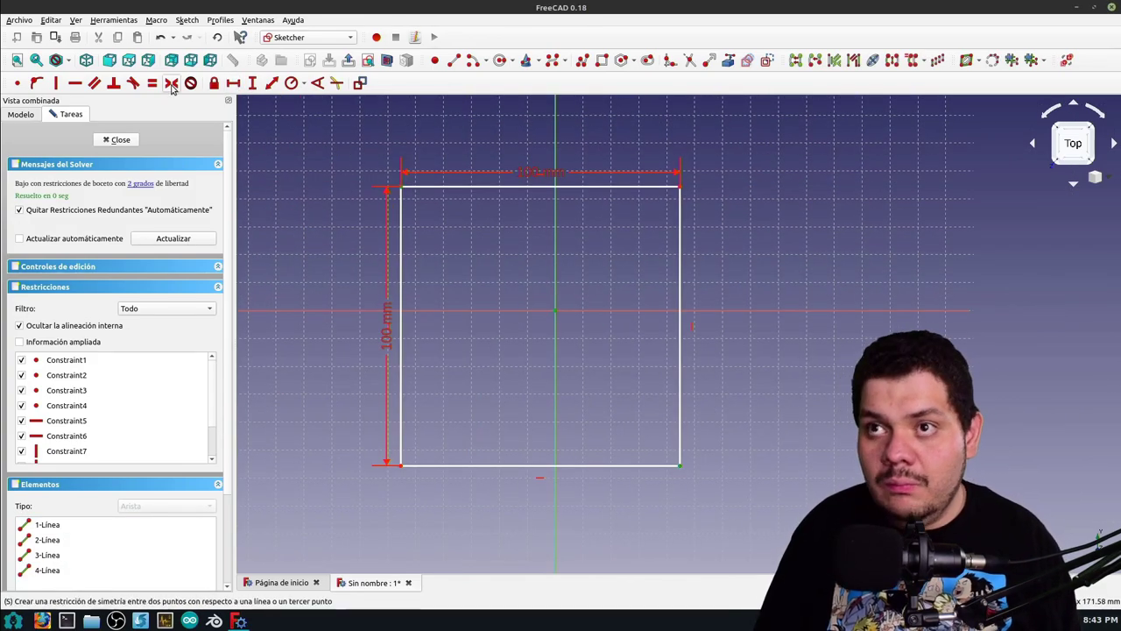
pyautogui.click(116, 139)
pyautogui.click(223, 82)
pyautogui.click(137, 139)
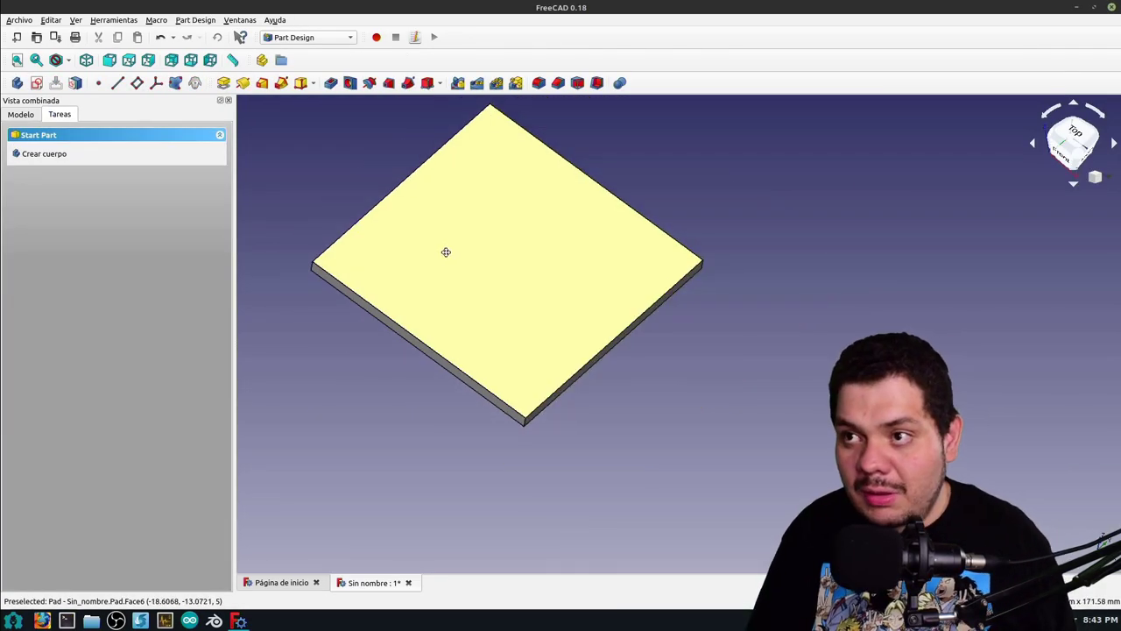
# Pan the plate down and back, then display the Body, Origin and Pad tree
pyautogui.moveTo(446, 253); pyautogui.dragTo(578, 376, button='middle')
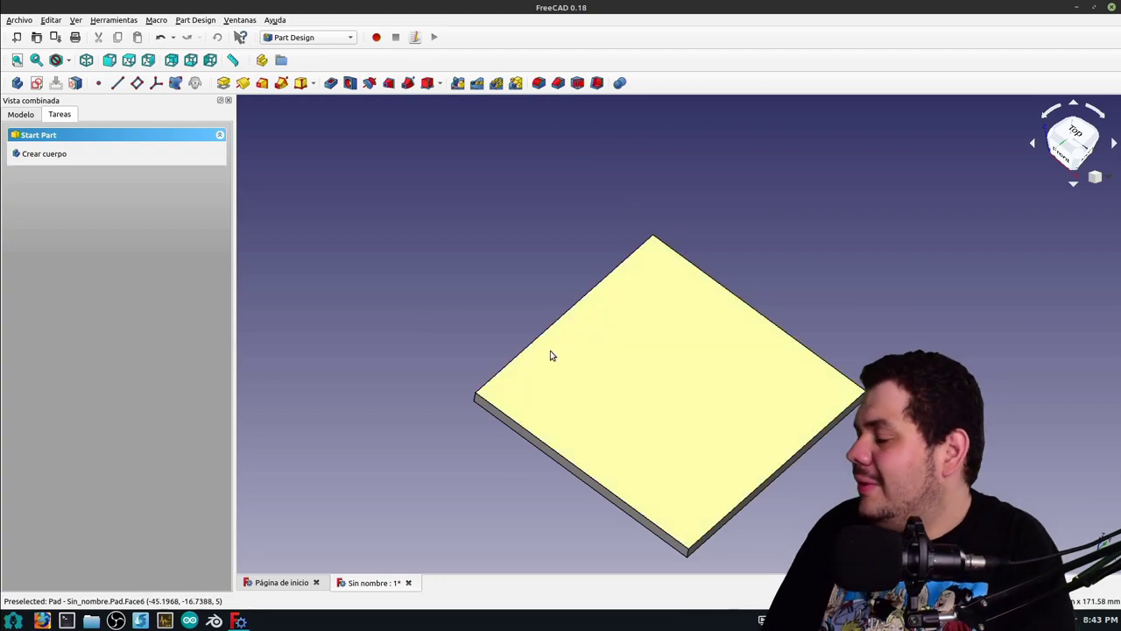
pyautogui.moveTo(565, 365); pyautogui.dragTo(518, 313, button='middle')
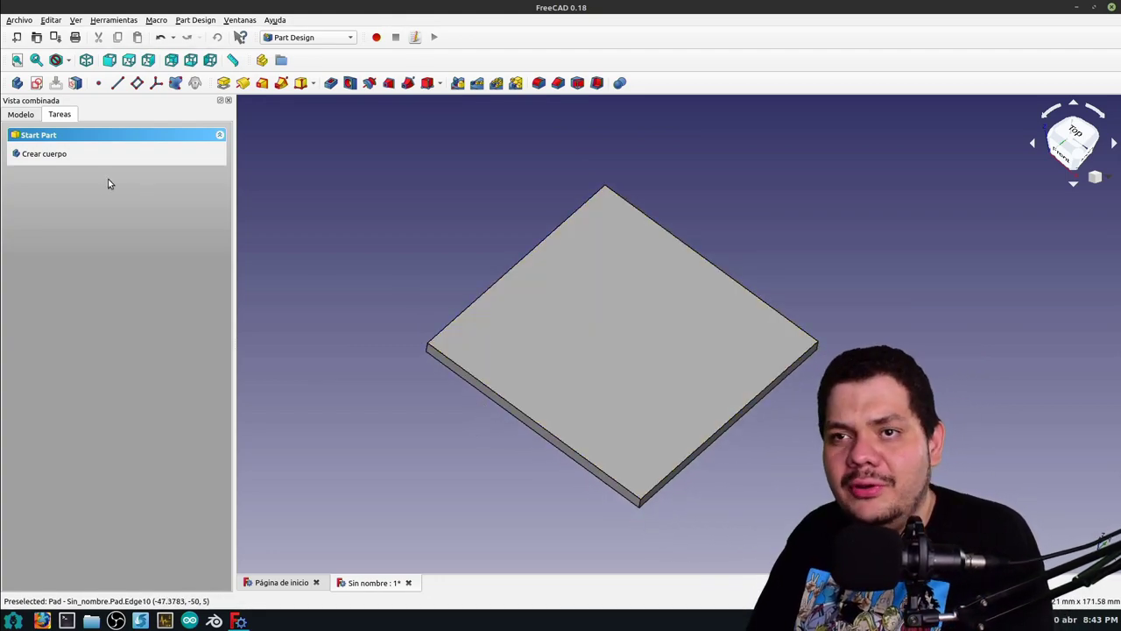
pyautogui.click(15, 116)
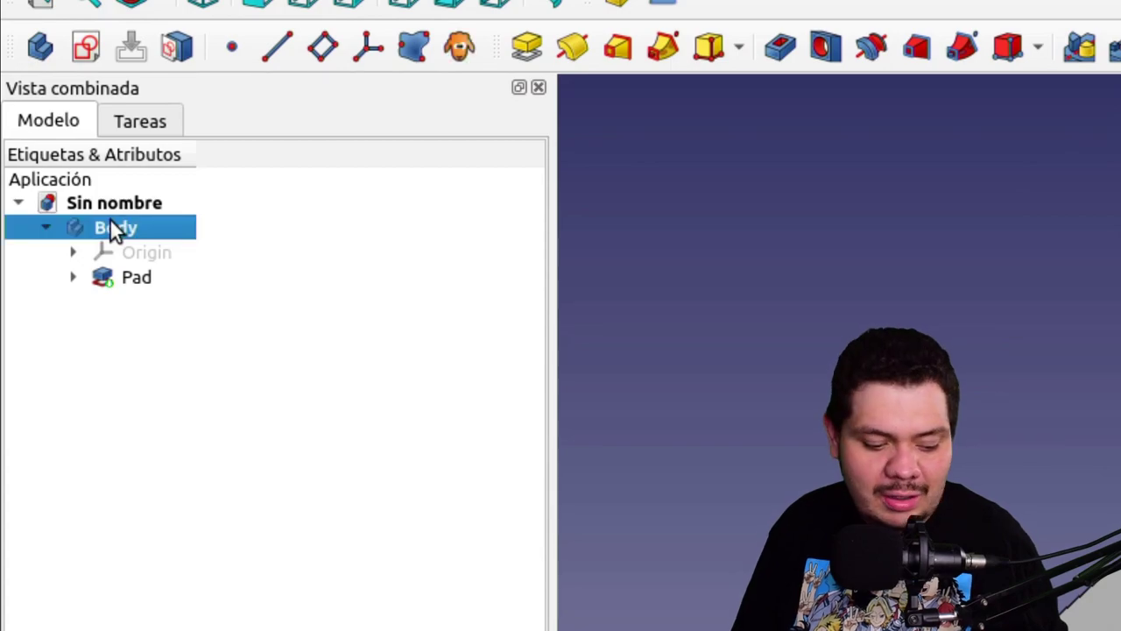
# Rename the Body to Madera and toggle the plate's visibility with Space to check it
pyautogui.click(110, 219)
pyautogui.rightClick(109, 219)
pyautogui.press('Escape')
pyautogui.write('Madera')
pyautogui.press('Return')
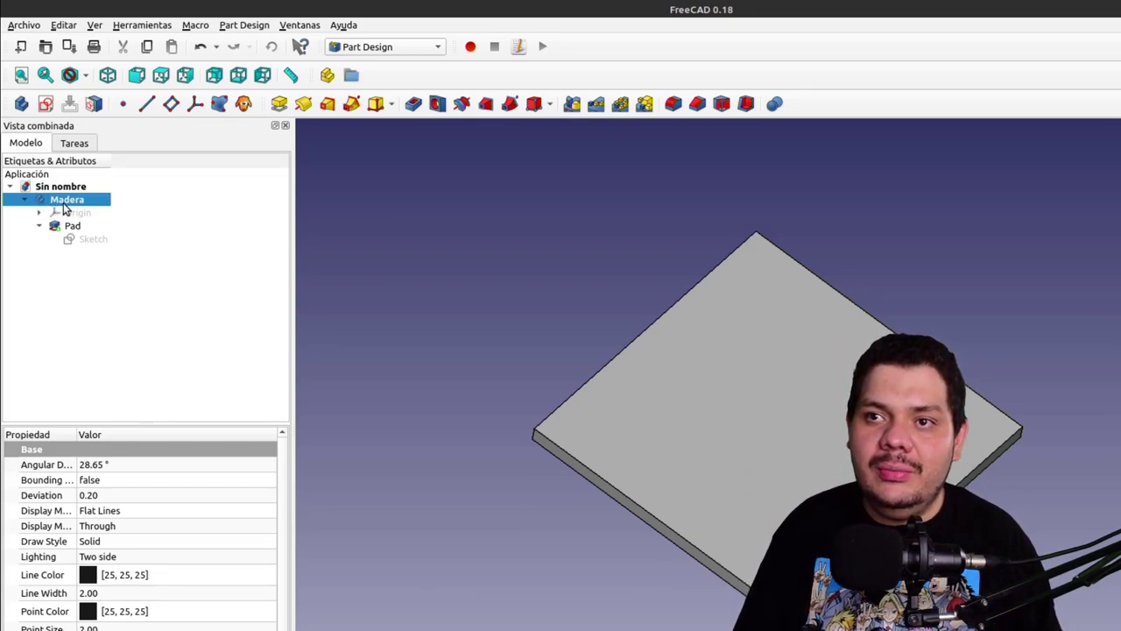
pyautogui.press('space')
pyautogui.press('space')
pyautogui.press('space')
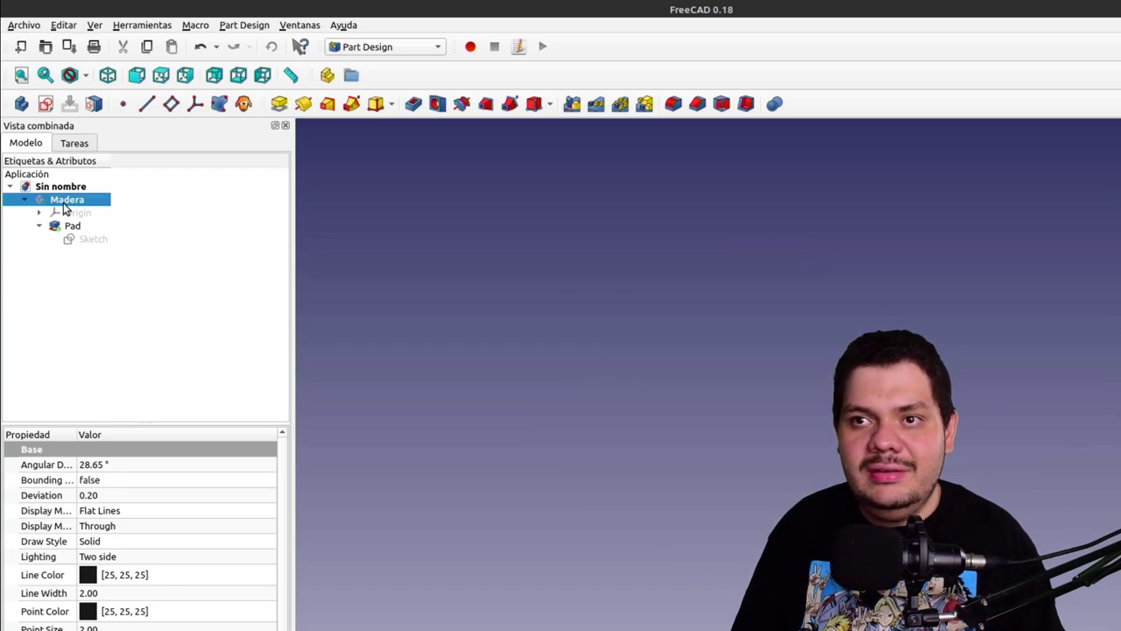
pyautogui.press('space')
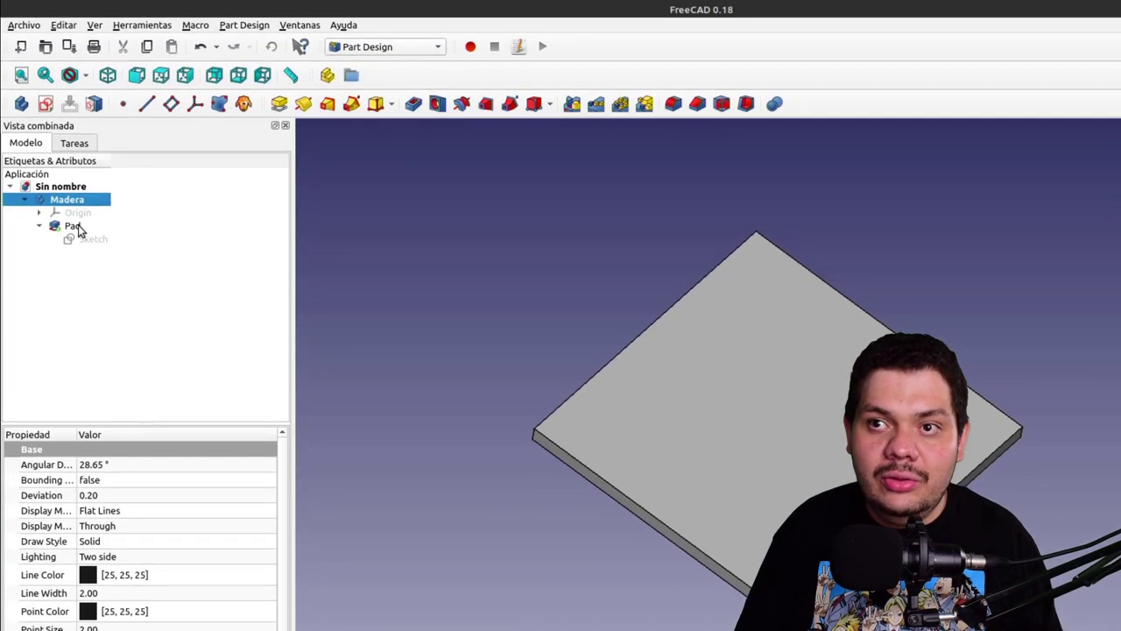
pyautogui.click(77, 227)
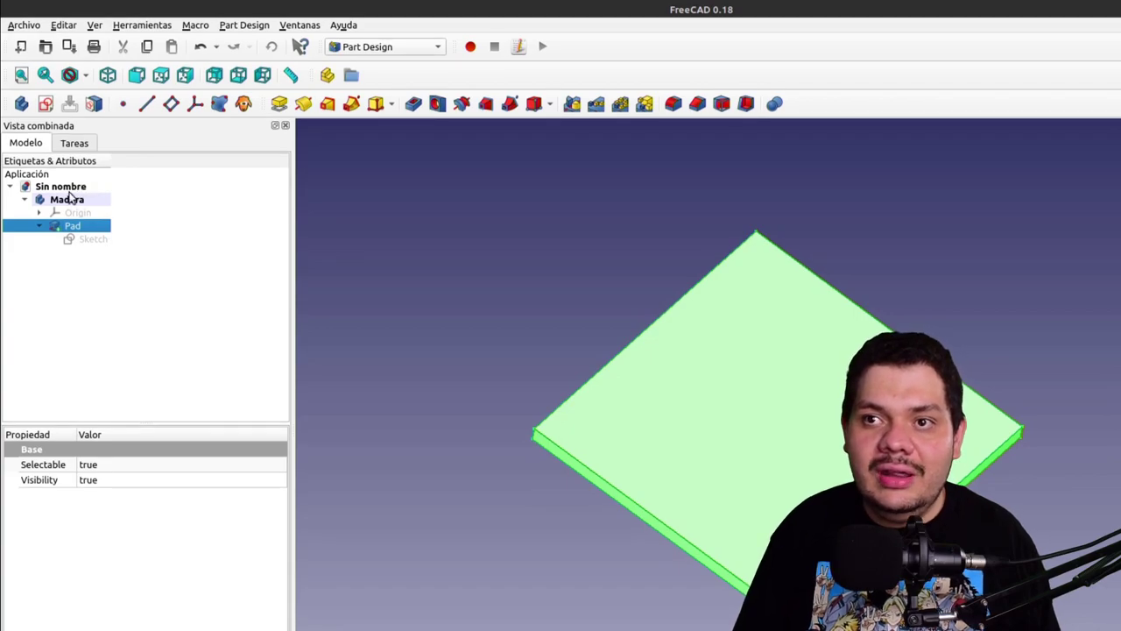
pyautogui.click(63, 199)
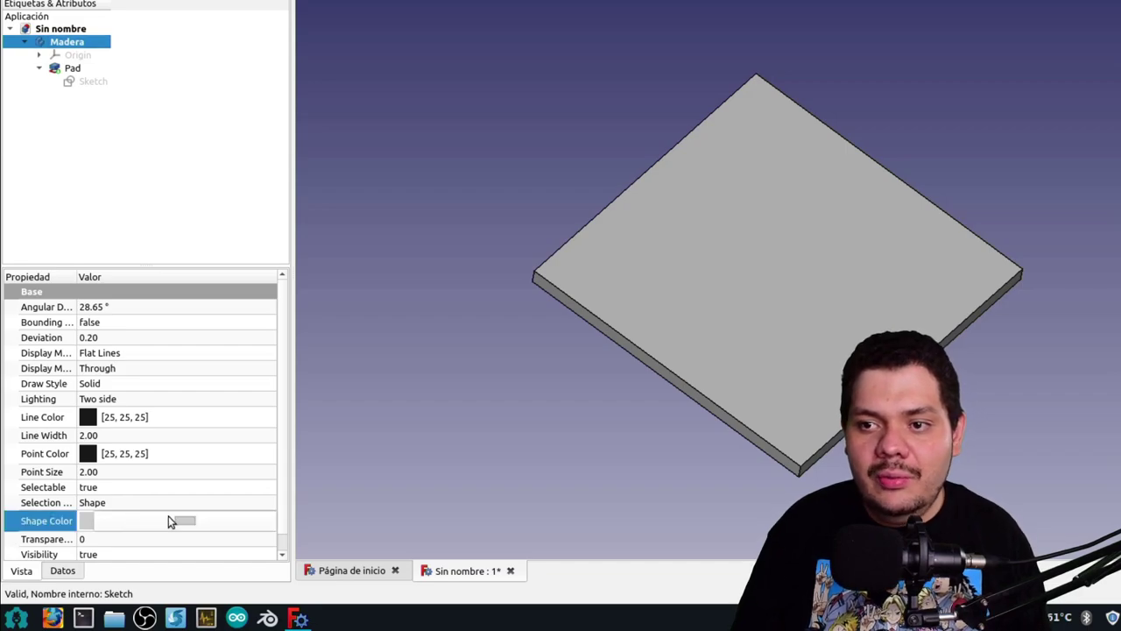
# Give the Madera plate an orange shape colour and a dark brown point colour
pyautogui.click(169, 519)
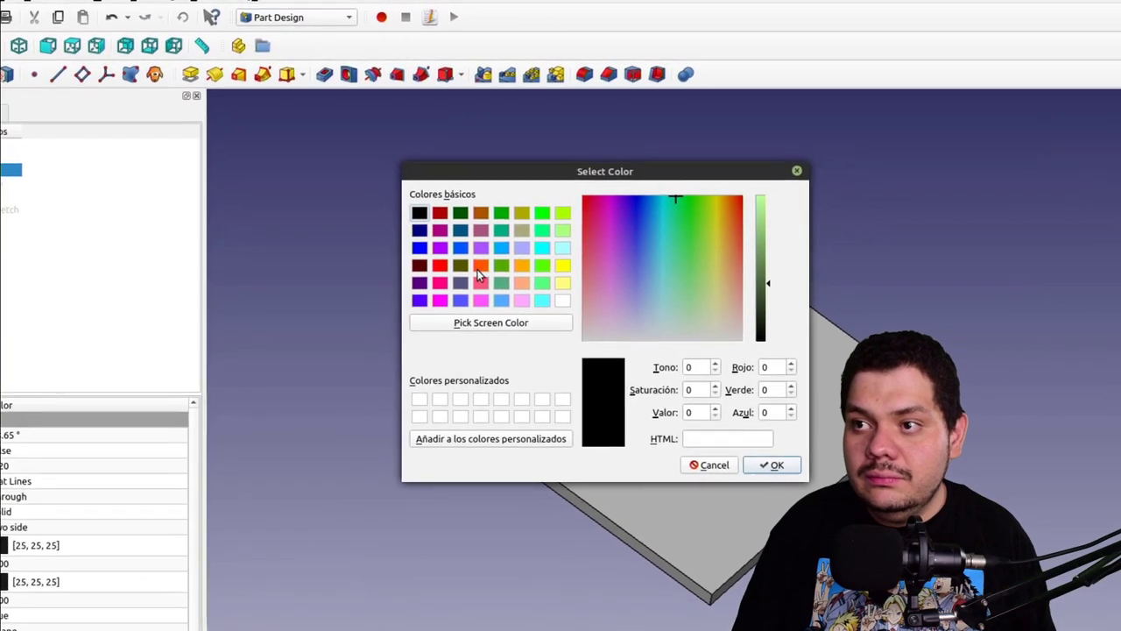
pyautogui.click(480, 267)
pyautogui.click(772, 465)
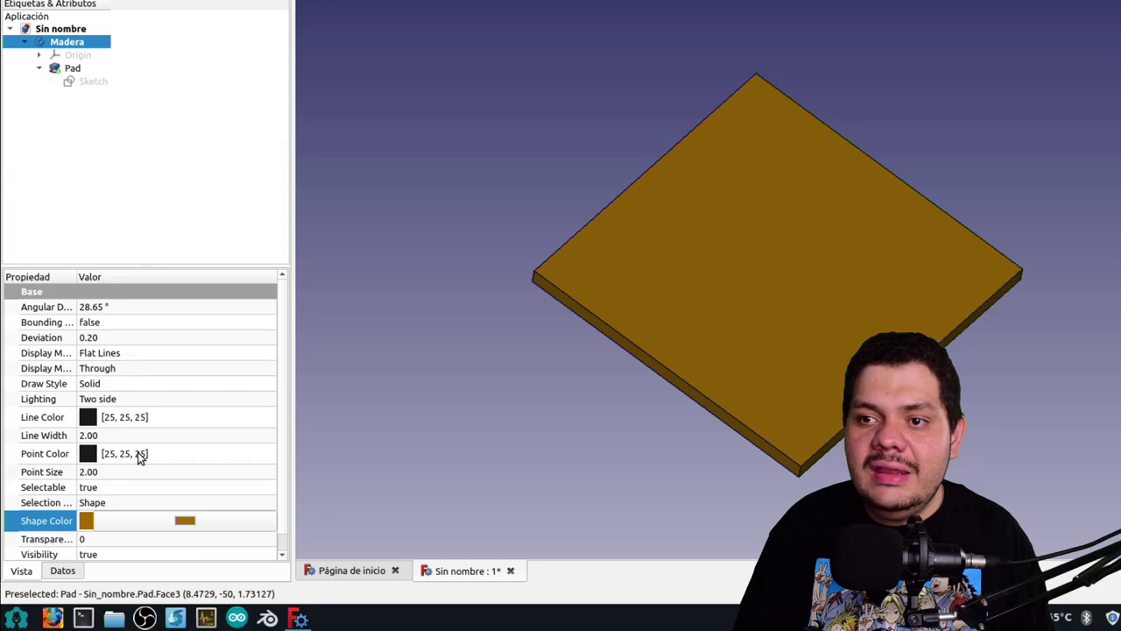
pyautogui.click(138, 453)
pyautogui.click(179, 453)
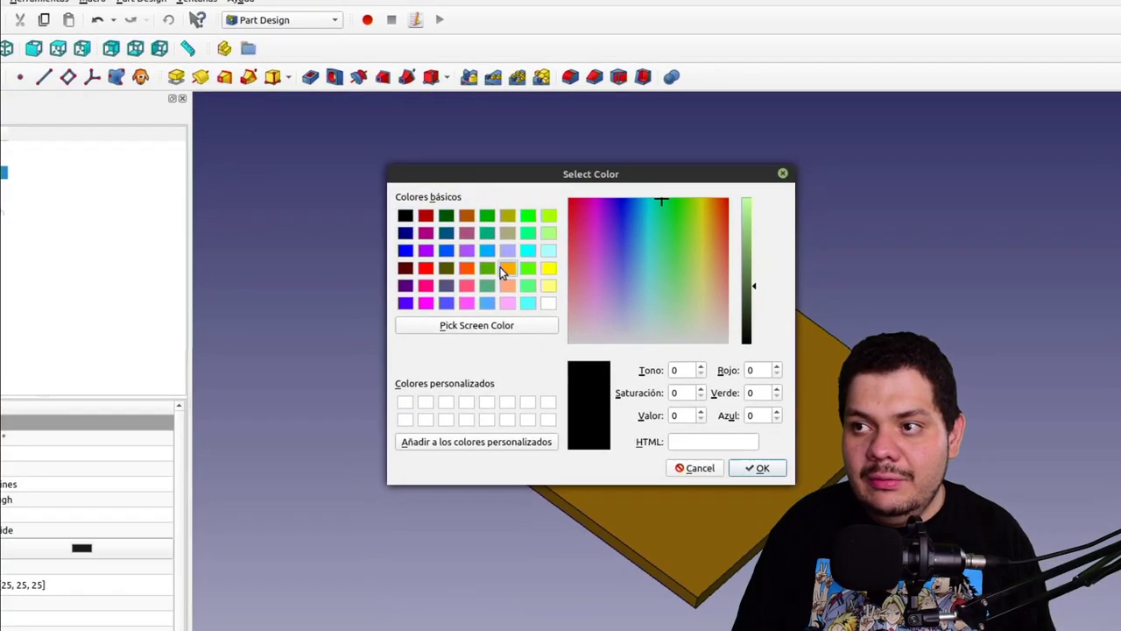
pyautogui.click(500, 267)
pyautogui.moveTo(655, 250); pyautogui.dragTo(664, 298)
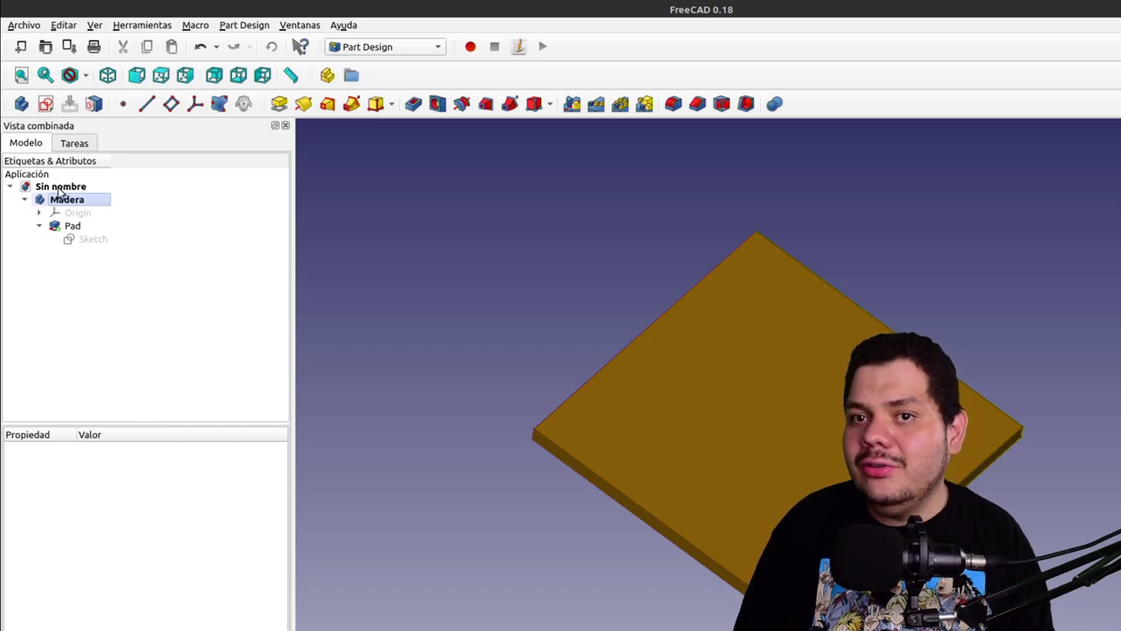
# Create a second body, Body001, from the Tasks panel
pyautogui.click(70, 147)
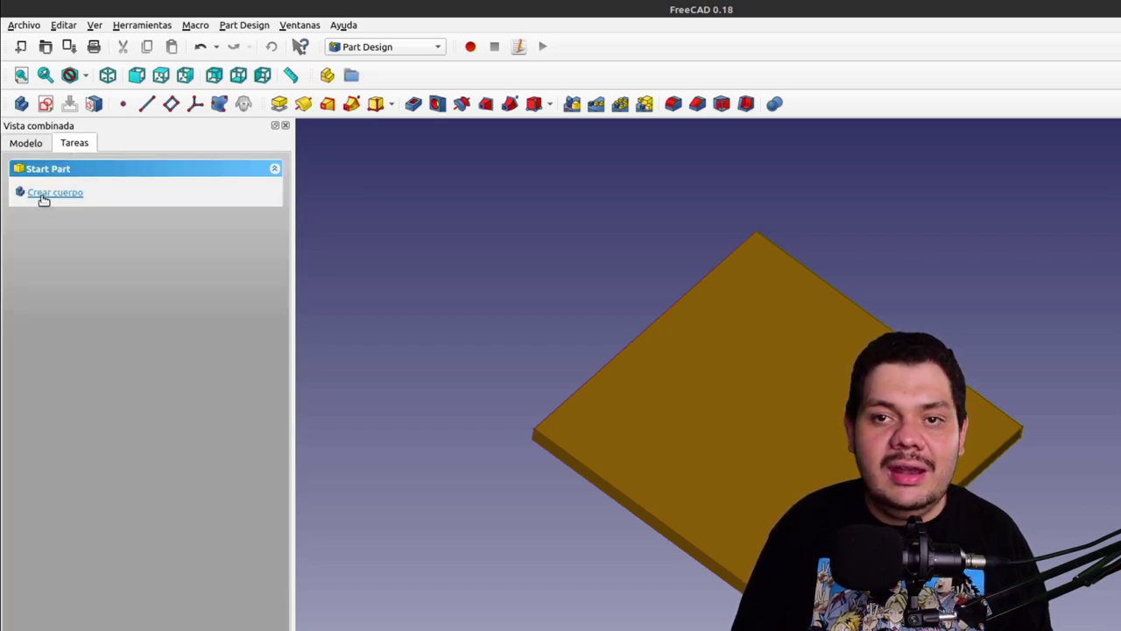
pyautogui.click(42, 194)
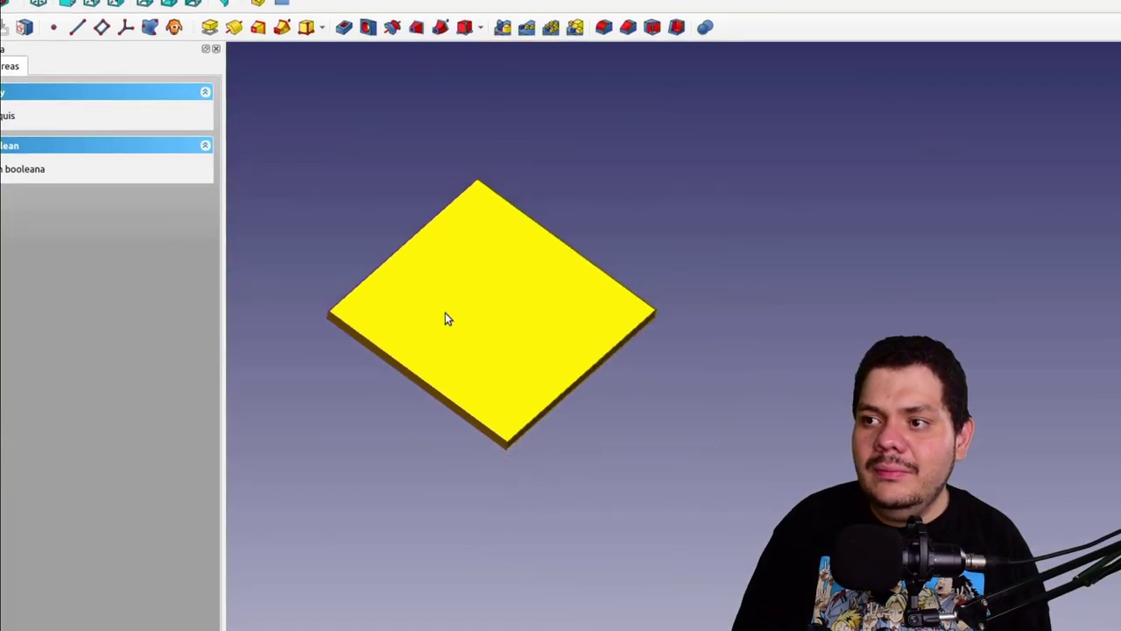
pyautogui.click(35, 195)
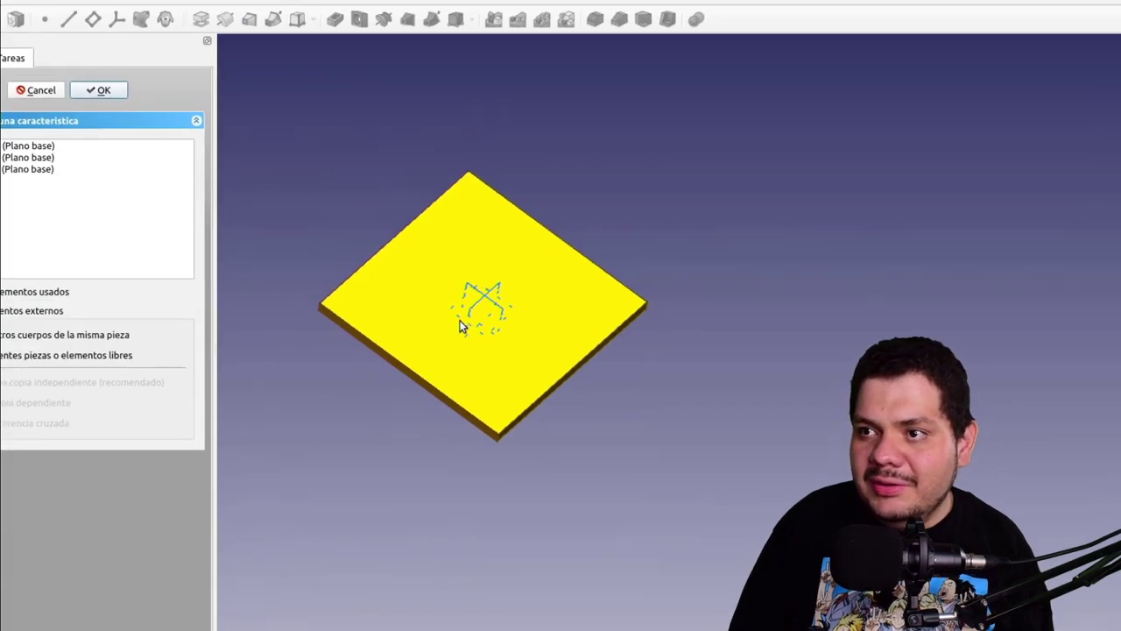
pyautogui.scroll(3, 473, 324)
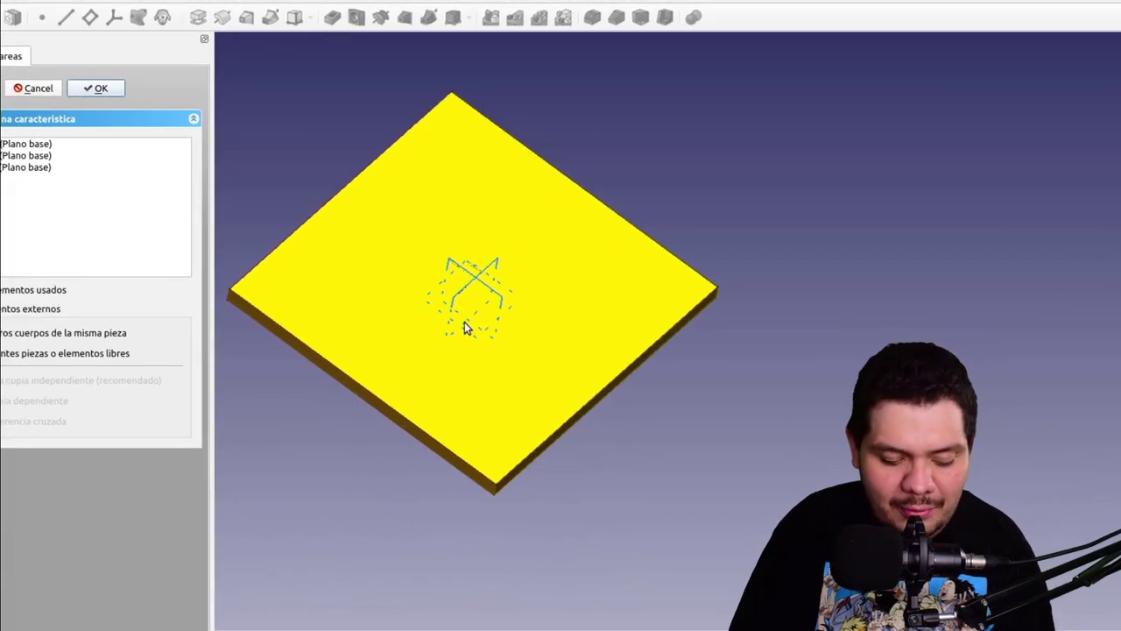
pyautogui.moveTo(465, 322); pyautogui.dragTo(658, 388, button='middle')
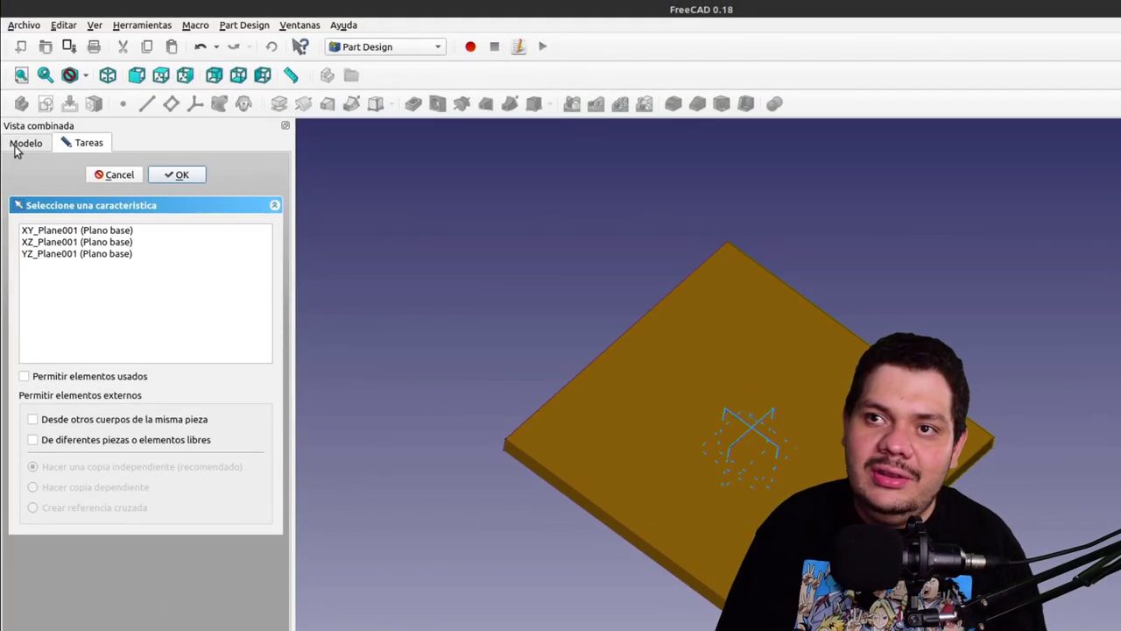
# Hide Madera, switch to isometric view and open a sketch on the YZ_Plane
pyautogui.click(21, 144)
pyautogui.click(61, 200)
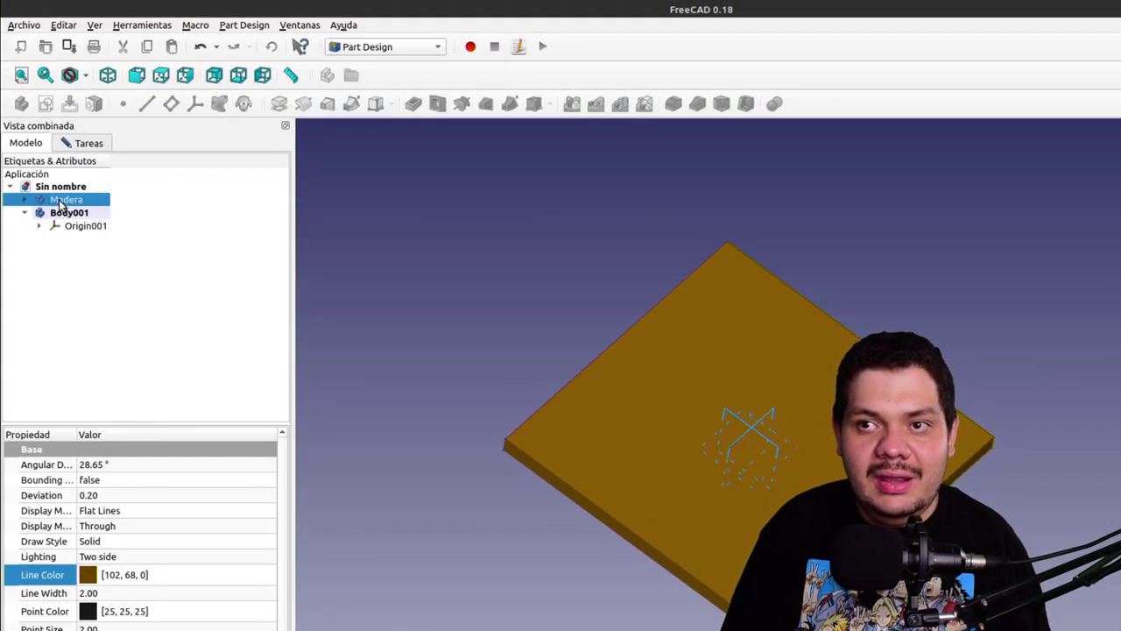
pyautogui.press('space')
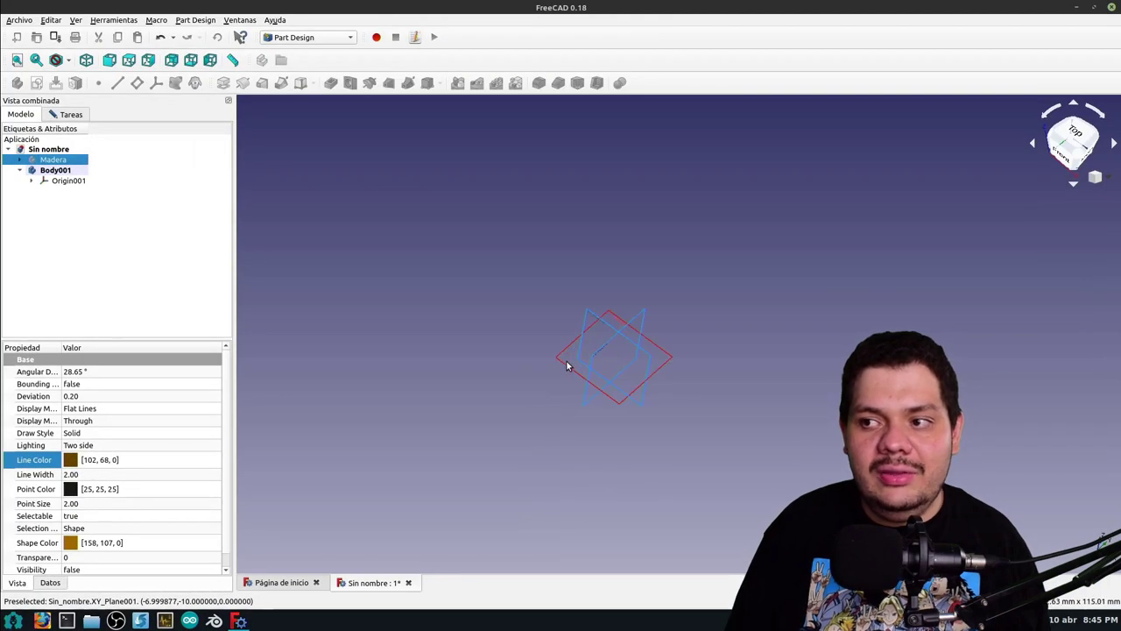
pyautogui.press('0')
pyautogui.click(685, 288)
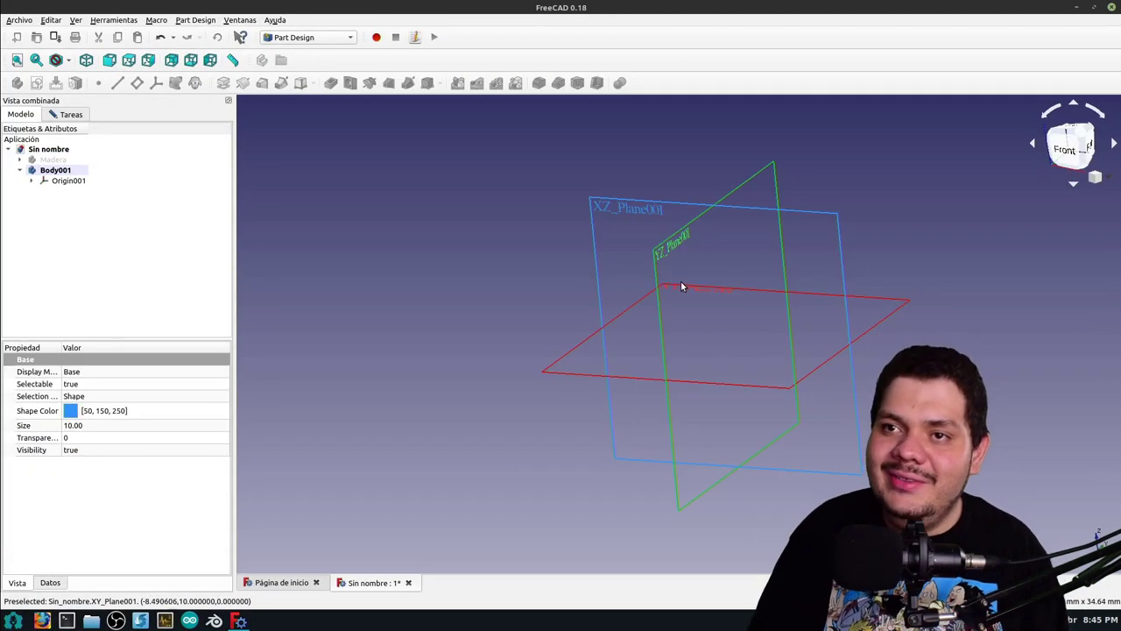
pyautogui.click(35, 82)
pyautogui.click(143, 138)
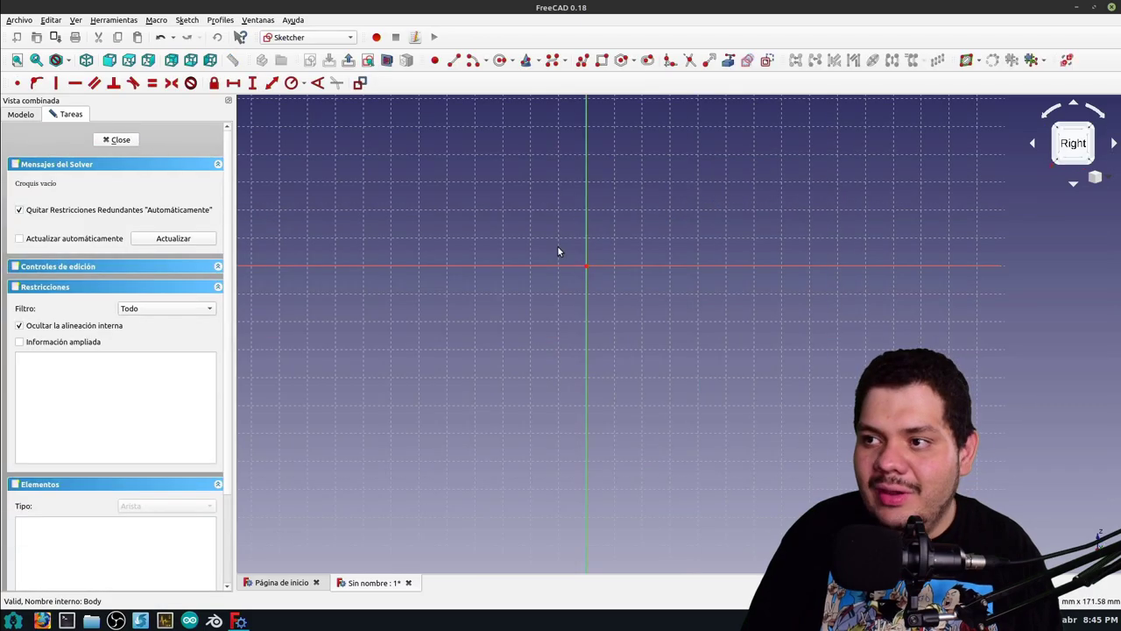
# Pad the wall sketch into Pad001 and make the Madera plate visible again
pyautogui.moveTo(588, 204); pyautogui.dragTo(608, 343, button='middle')
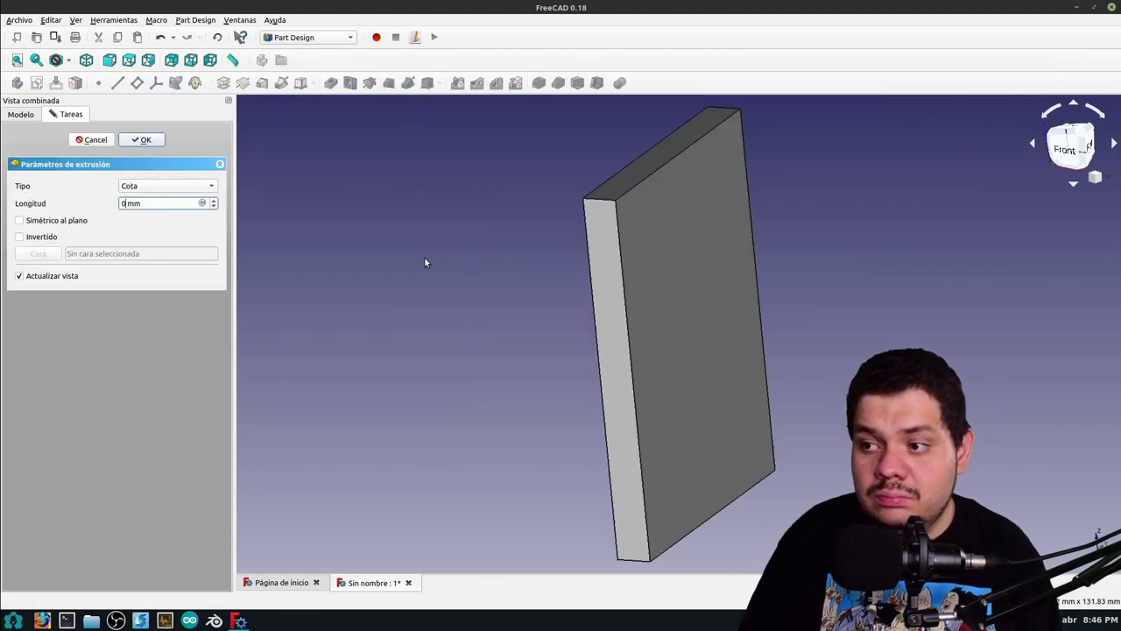
pyautogui.press('Return')
pyautogui.click(54, 159)
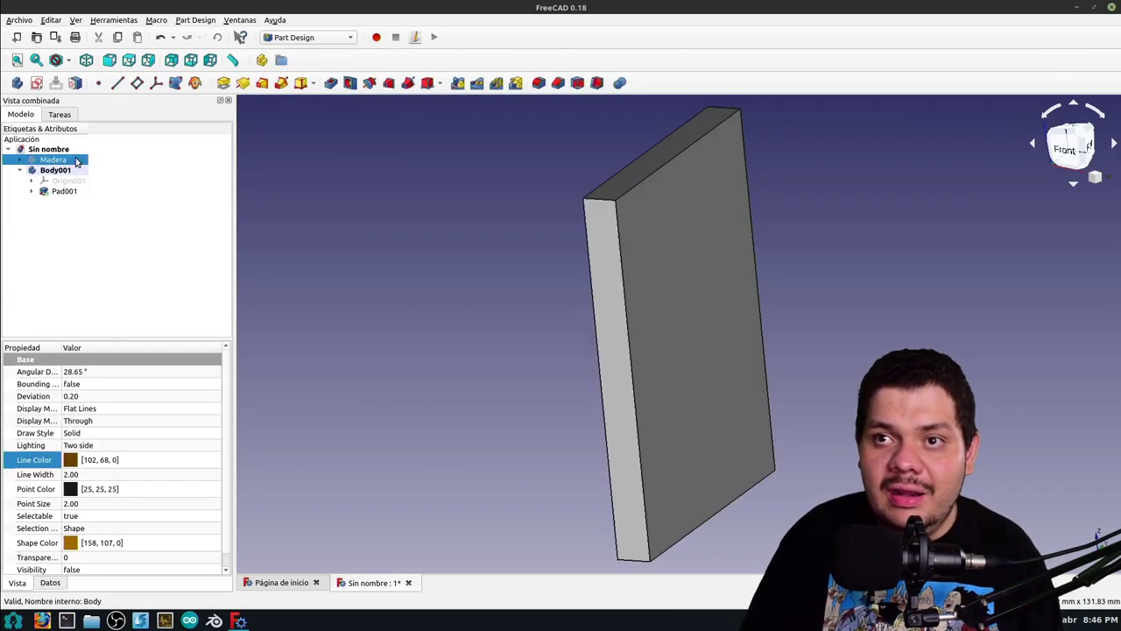
pyautogui.press('space')
pyautogui.scroll(-2, 613, 350)
# Rename Body001 to Pared with F2
pyautogui.click(346, 345)
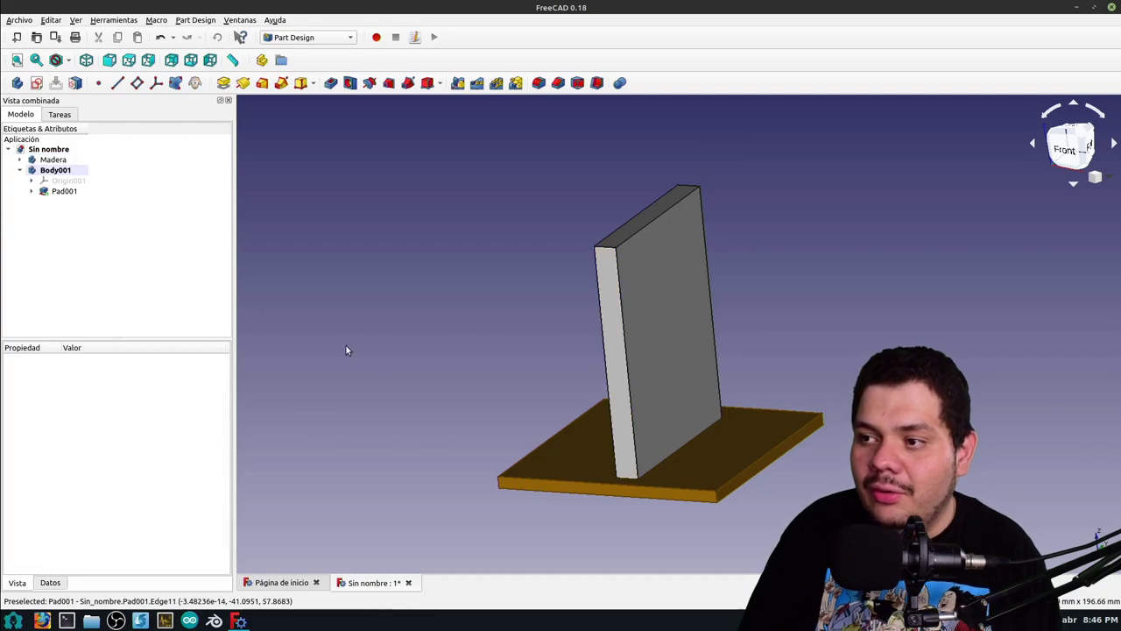
pyautogui.click(68, 173)
pyautogui.write('Pared')
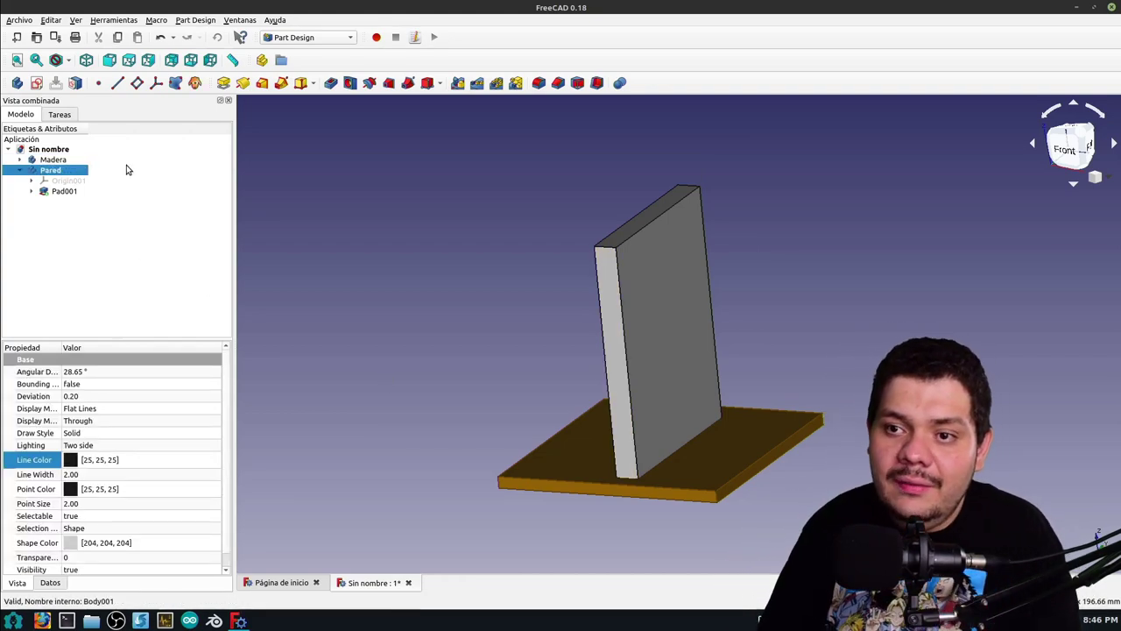
pyautogui.press('F2')
pyautogui.write('Pared')
pyautogui.press('Return')
# Set the Pared wall's shape colour to teal
pyautogui.doubleClick(88, 542)
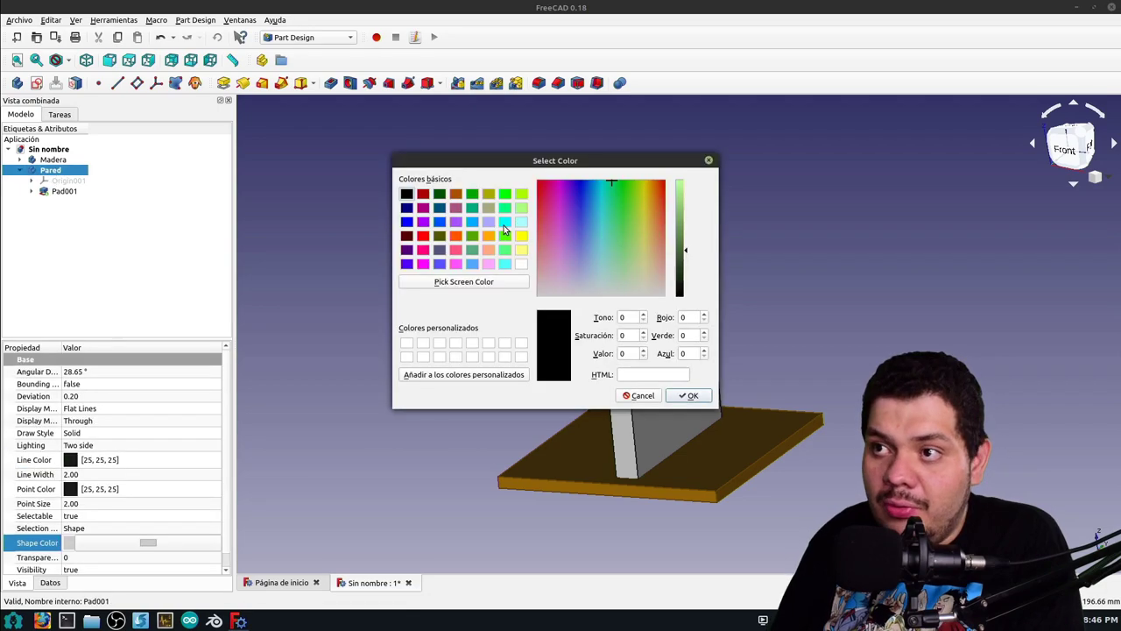
pyautogui.click(688, 395)
pyautogui.click(491, 358)
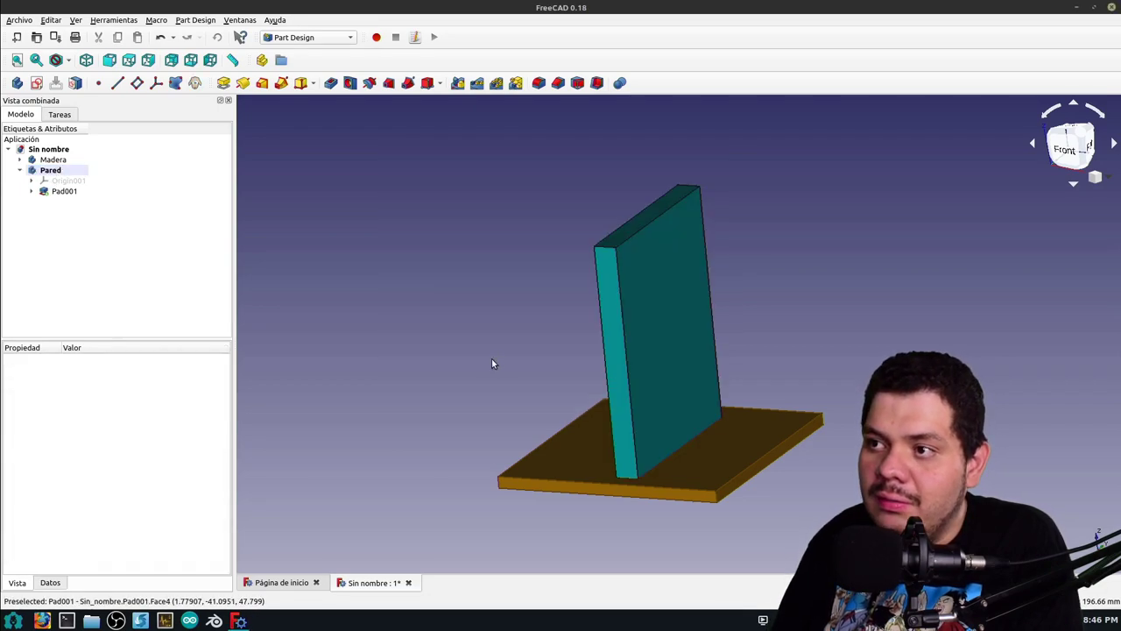
pyautogui.moveTo(492, 359)
pyautogui.mouseDown(button='middle')
pyautogui.moveTo(420, 347)
pyautogui.moveTo(601, 325)
pyautogui.moveTo(654, 338)
pyautogui.moveTo(636, 354)
pyautogui.mouseUp(button='middle')
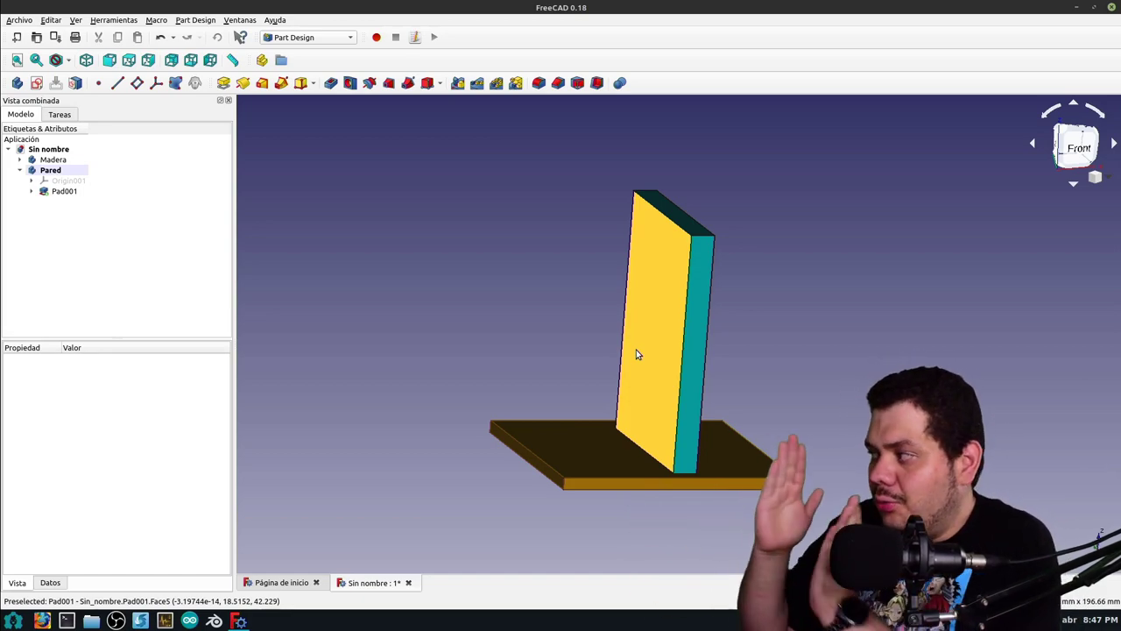
# Set the Pared body's Placement position X to 40 mm in the Data properties
pyautogui.click(58, 173)
pyautogui.click(50, 584)
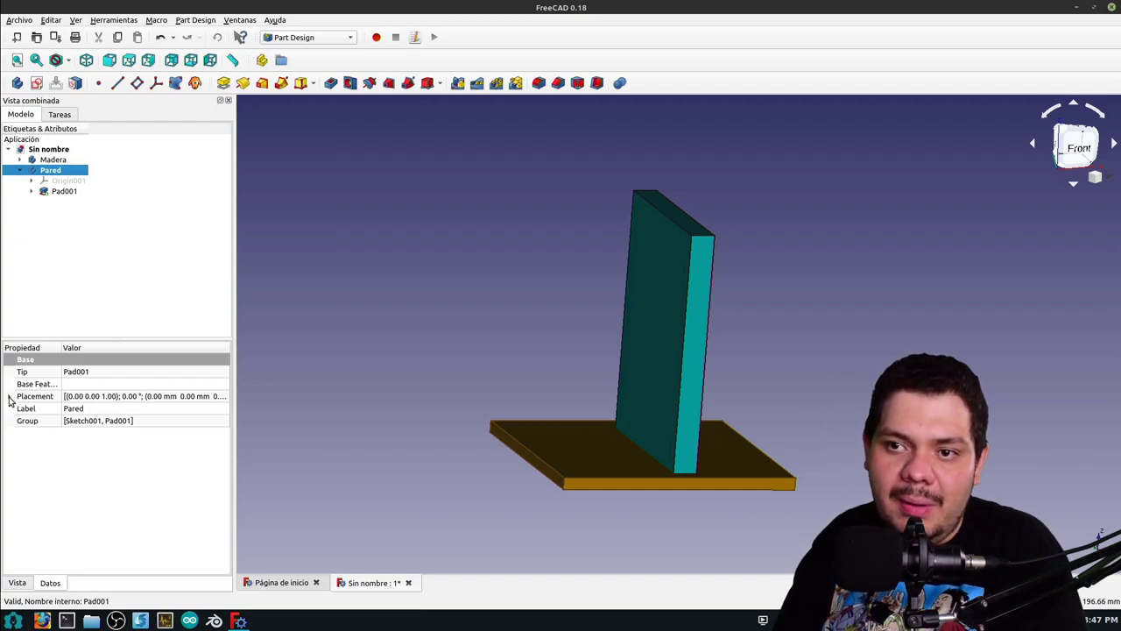
pyautogui.click(11, 397)
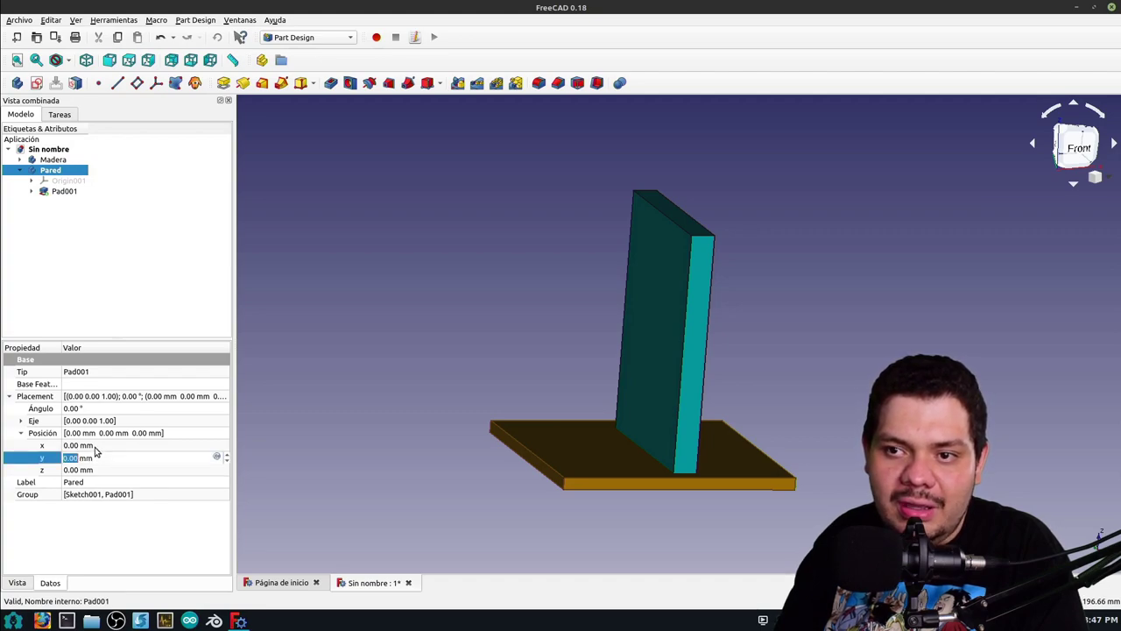
pyautogui.scroll(3, 95, 446)
pyautogui.scroll(4, 96, 447)
pyautogui.scroll(4, 95, 447)
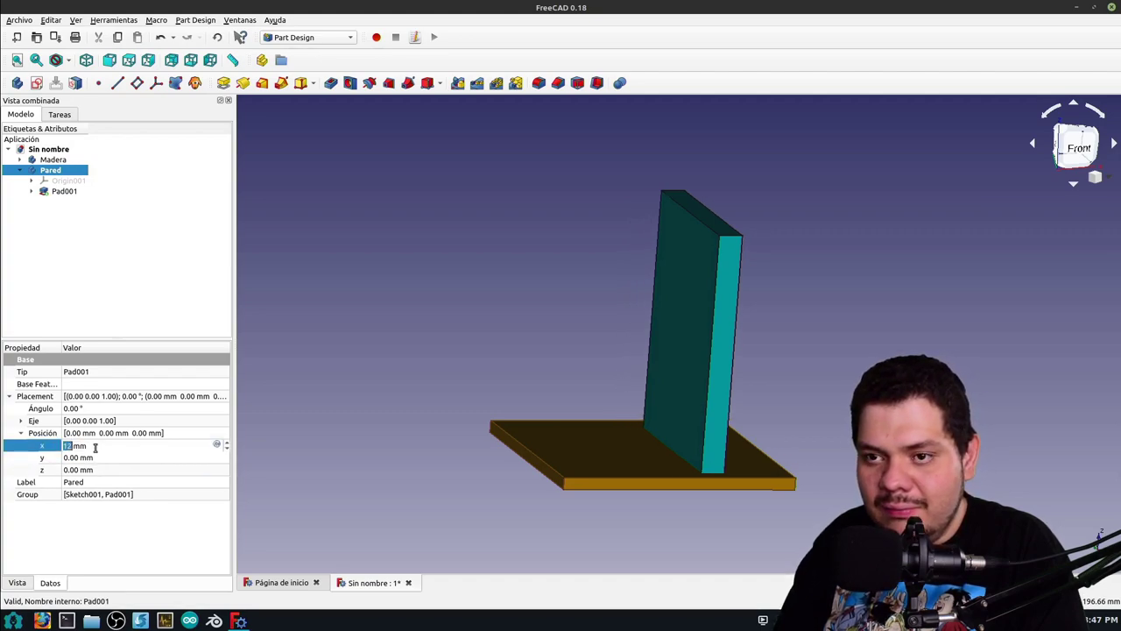
pyautogui.scroll(4, 95, 447)
pyautogui.scroll(4, 96, 447)
pyautogui.scroll(4, 97, 446)
pyautogui.scroll(4, 97, 446)
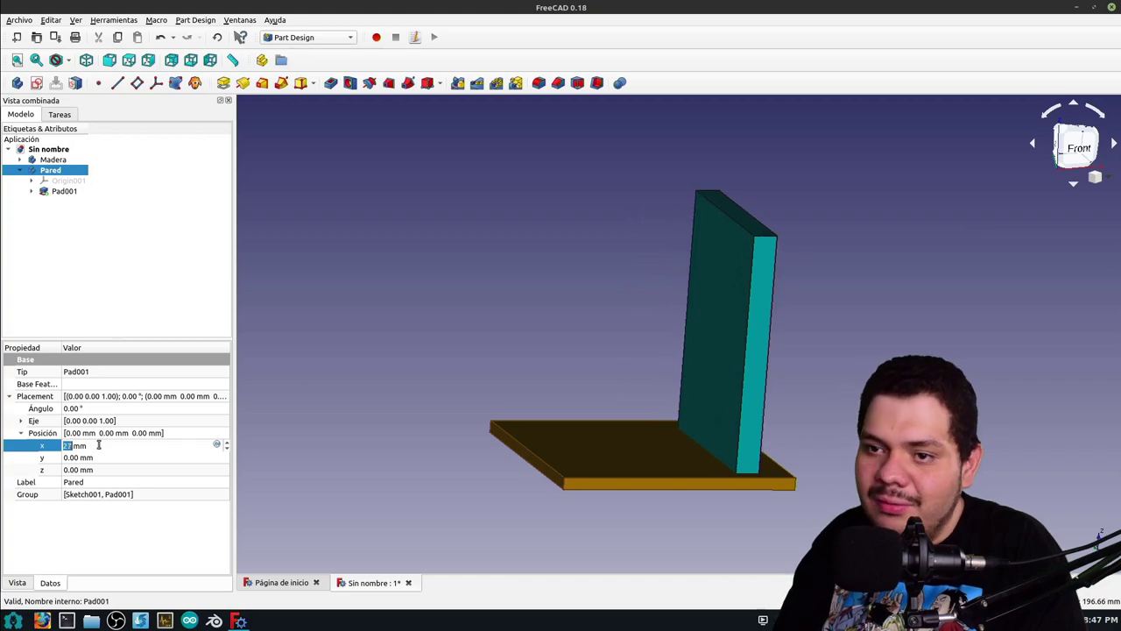
pyautogui.scroll(4, 98, 445)
pyautogui.scroll(4, 98, 445)
pyautogui.scroll(4, 101, 446)
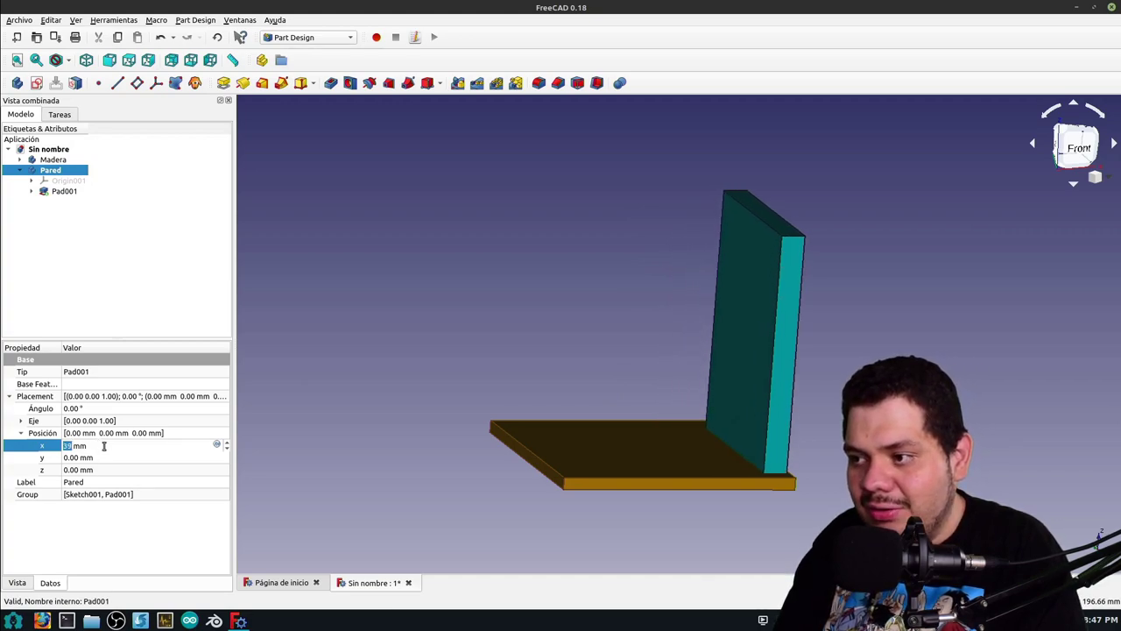
pyautogui.moveTo(745, 471)
pyautogui.mouseDown(button='middle')
pyautogui.moveTo(726, 499)
pyautogui.moveTo(746, 525)
pyautogui.moveTo(739, 480)
pyautogui.moveTo(621, 455)
pyautogui.mouseUp(button='middle')
pyautogui.click(329, 256)
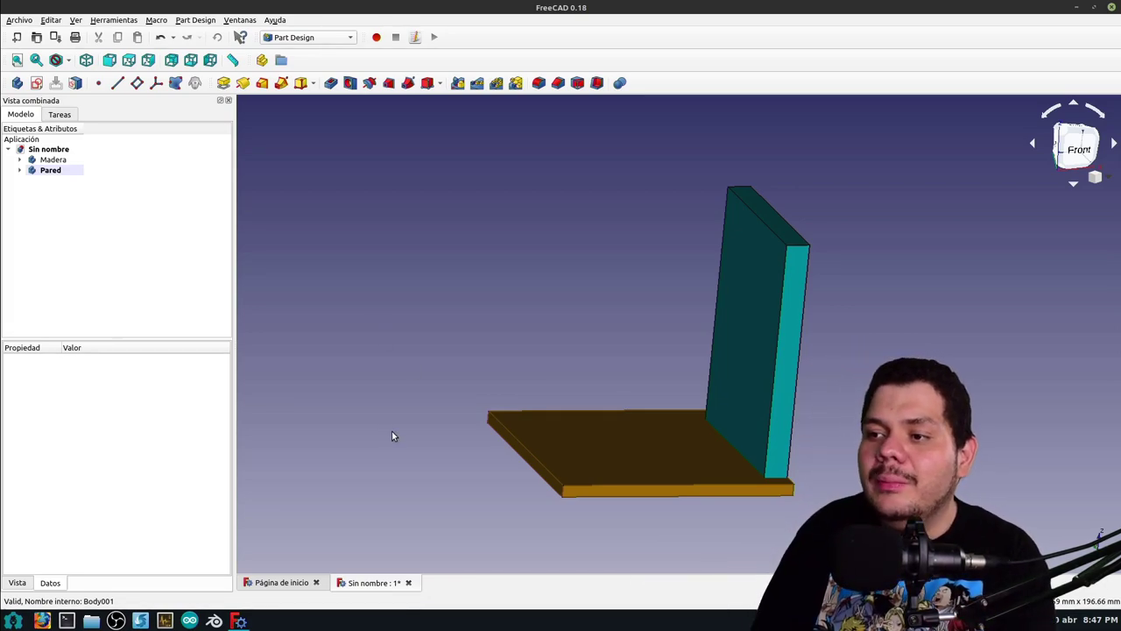
pyautogui.click(601, 445)
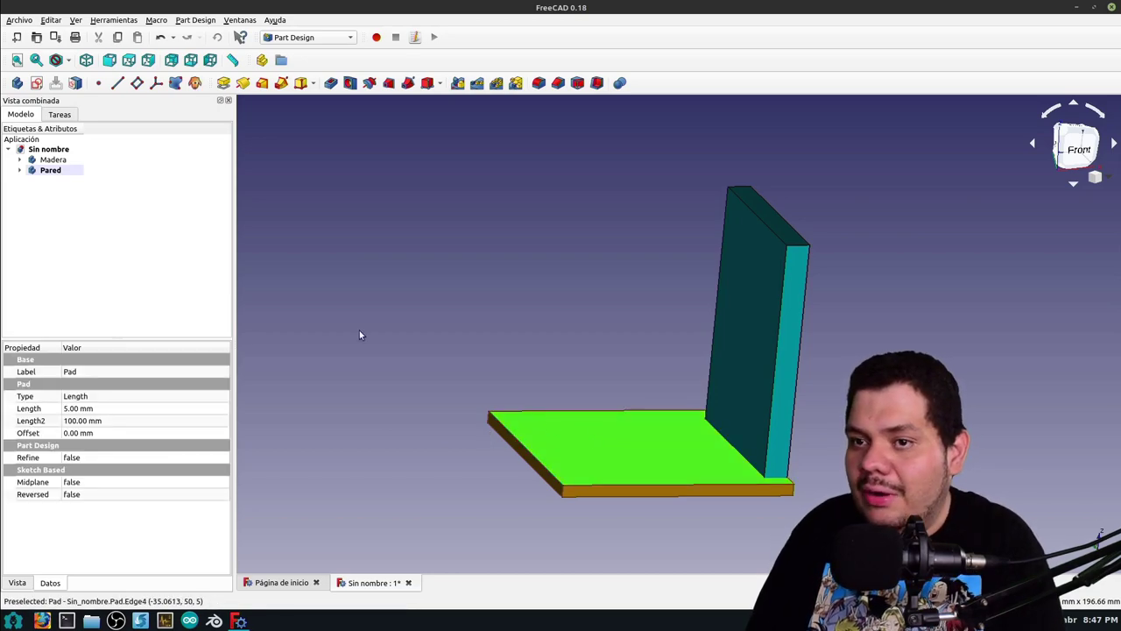
pyautogui.click(58, 115)
pyautogui.click(58, 150)
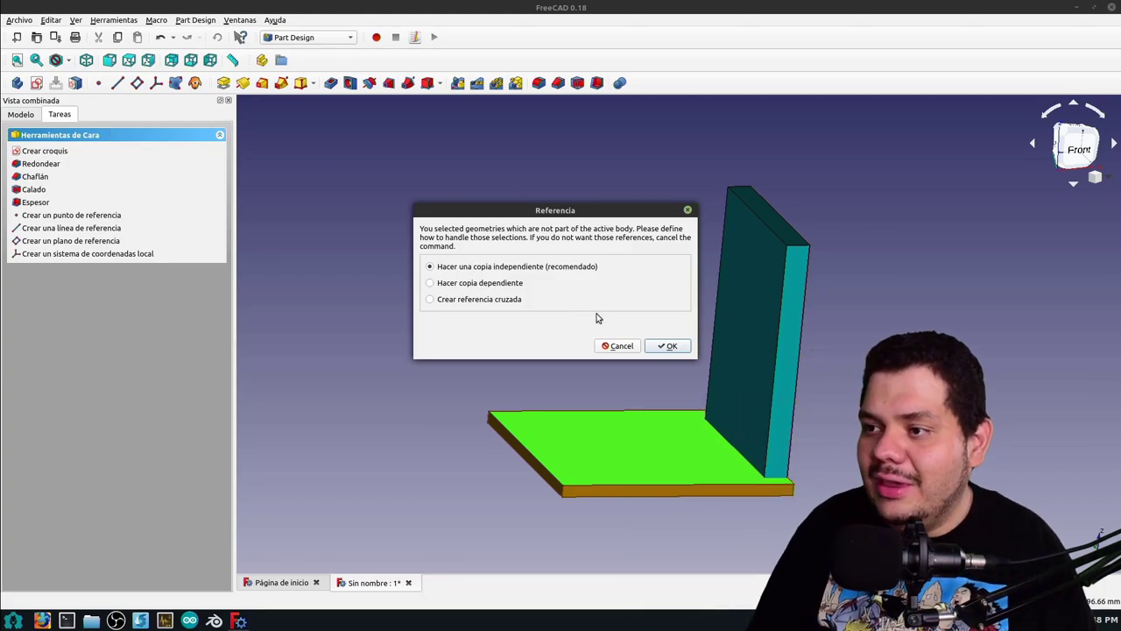
pyautogui.click(604, 347)
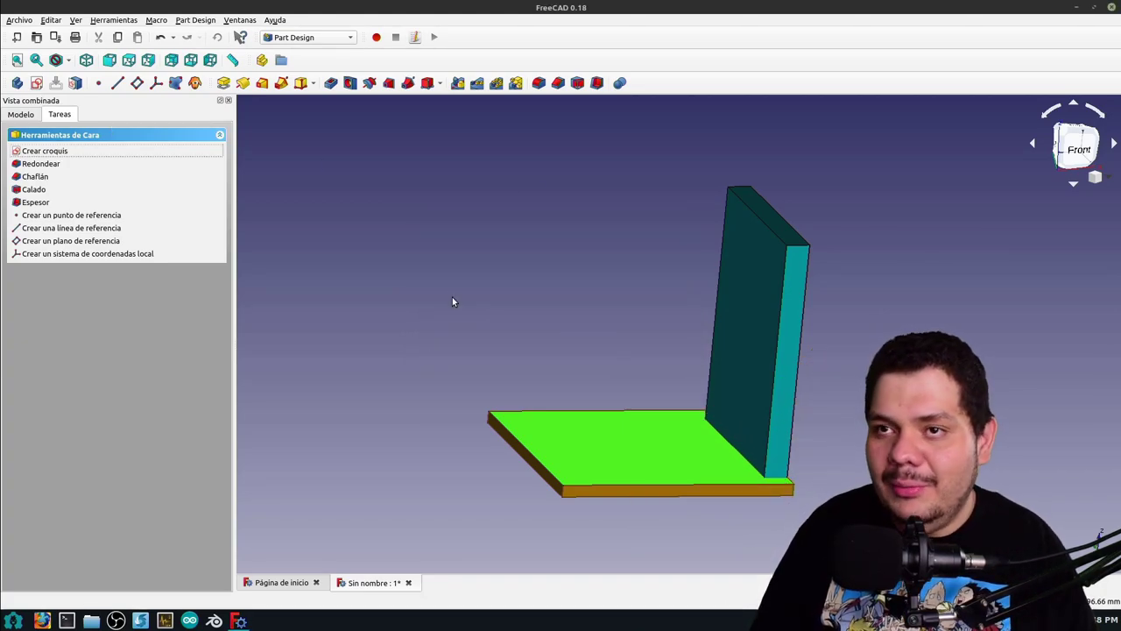
pyautogui.click(19, 115)
# Make the Madera body the active body
pyautogui.click(54, 159)
pyautogui.rightClick(59, 160)
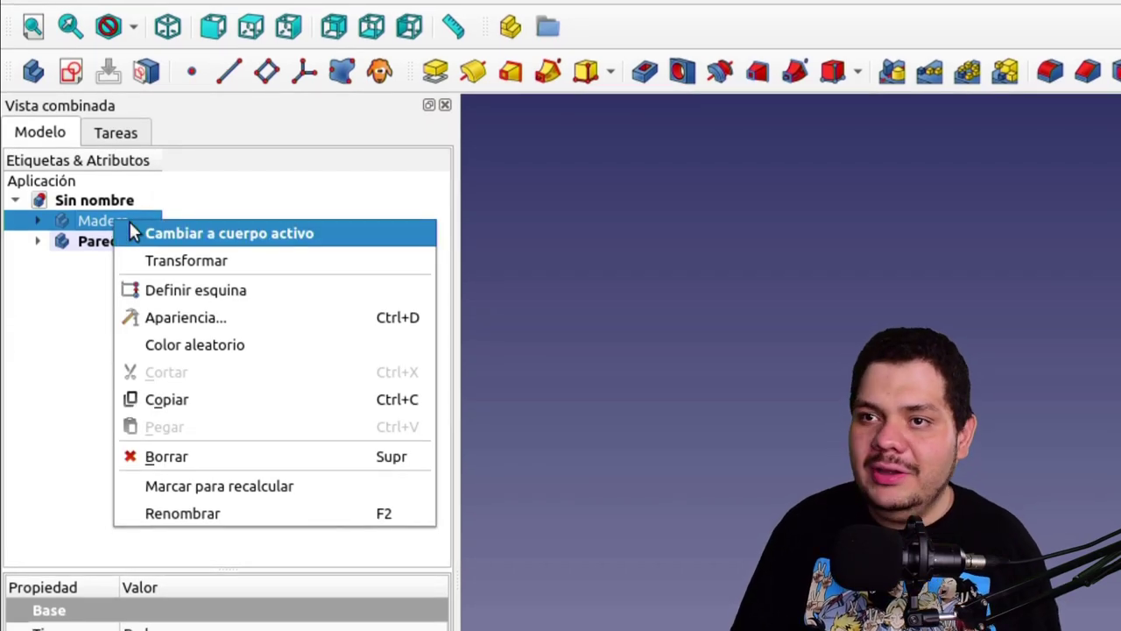
pyautogui.click(132, 232)
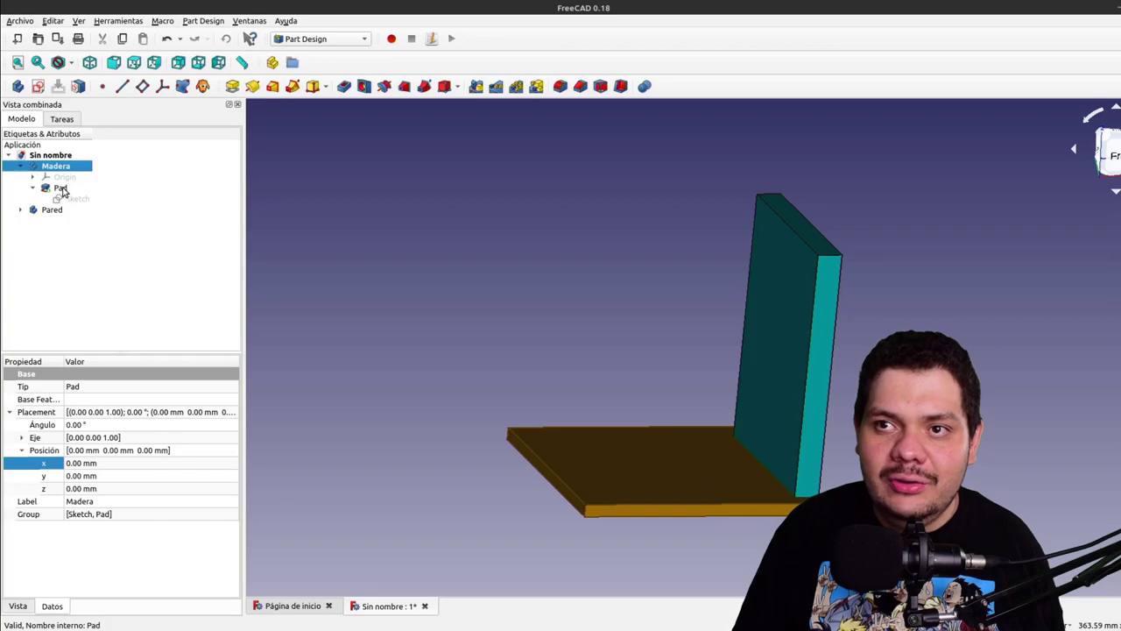
# Sketch the hole's circle on the base board's top face
pyautogui.click(60, 188)
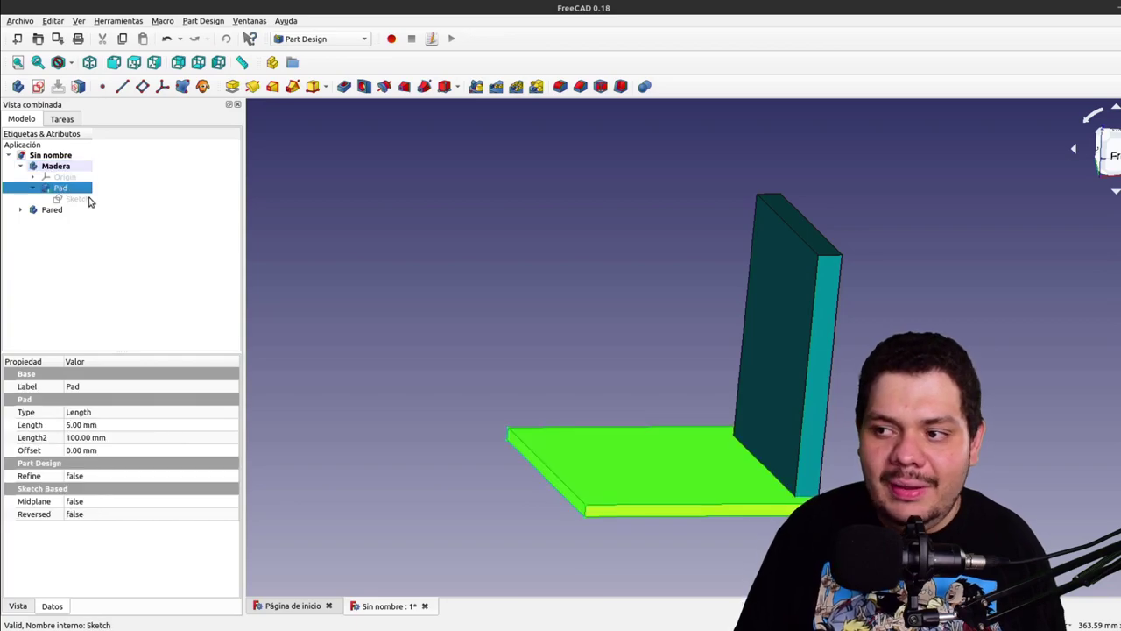
pyautogui.click(575, 436)
pyautogui.click(63, 119)
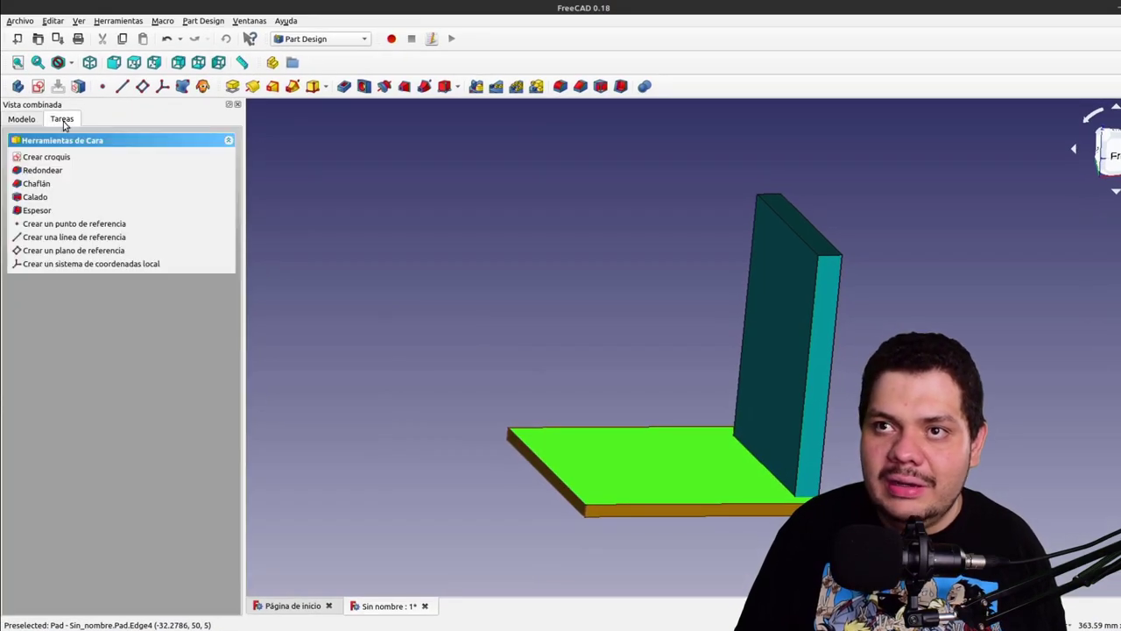
pyautogui.click(58, 156)
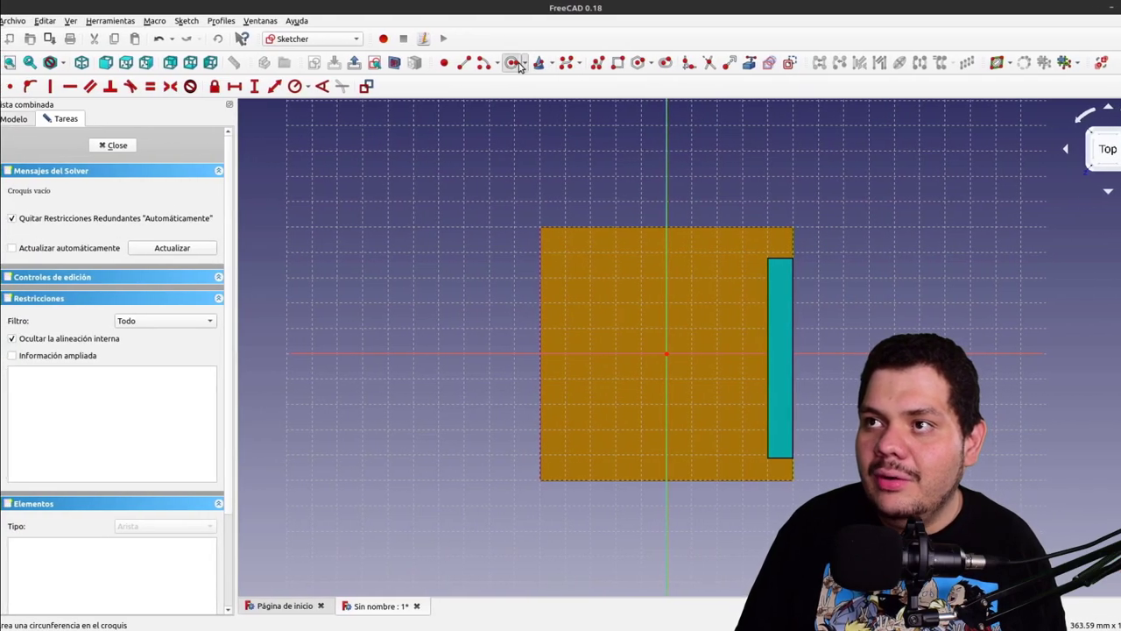
pyautogui.click(487, 62)
pyautogui.click(571, 301)
pyautogui.click(588, 306)
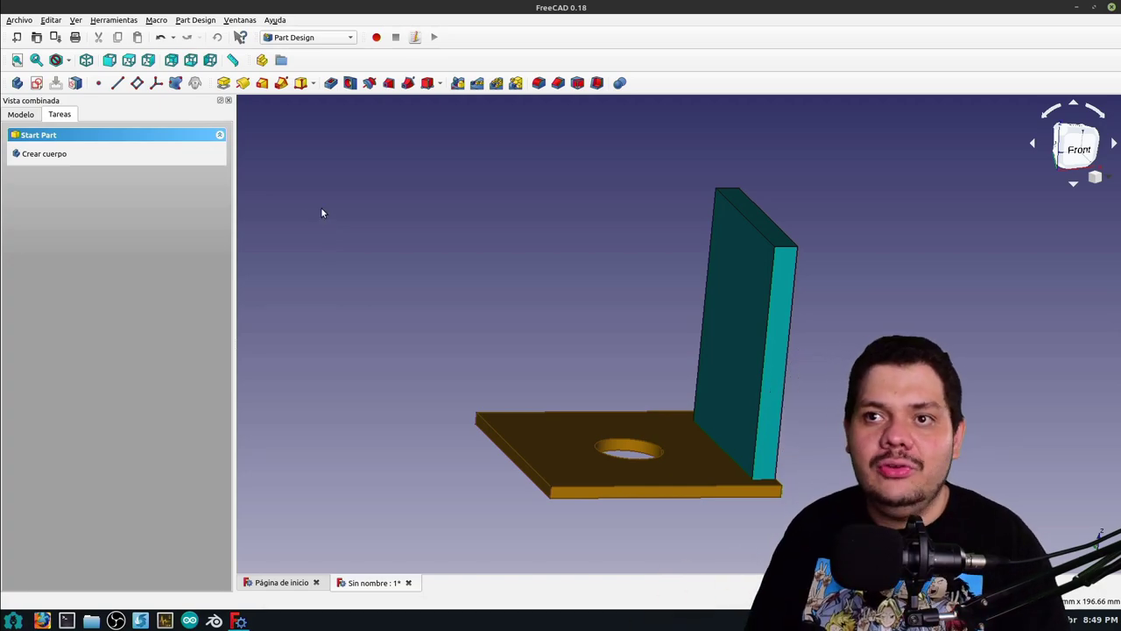
# Create a new body and start an empty sketch on its XZ_Plane
pyautogui.click(21, 114)
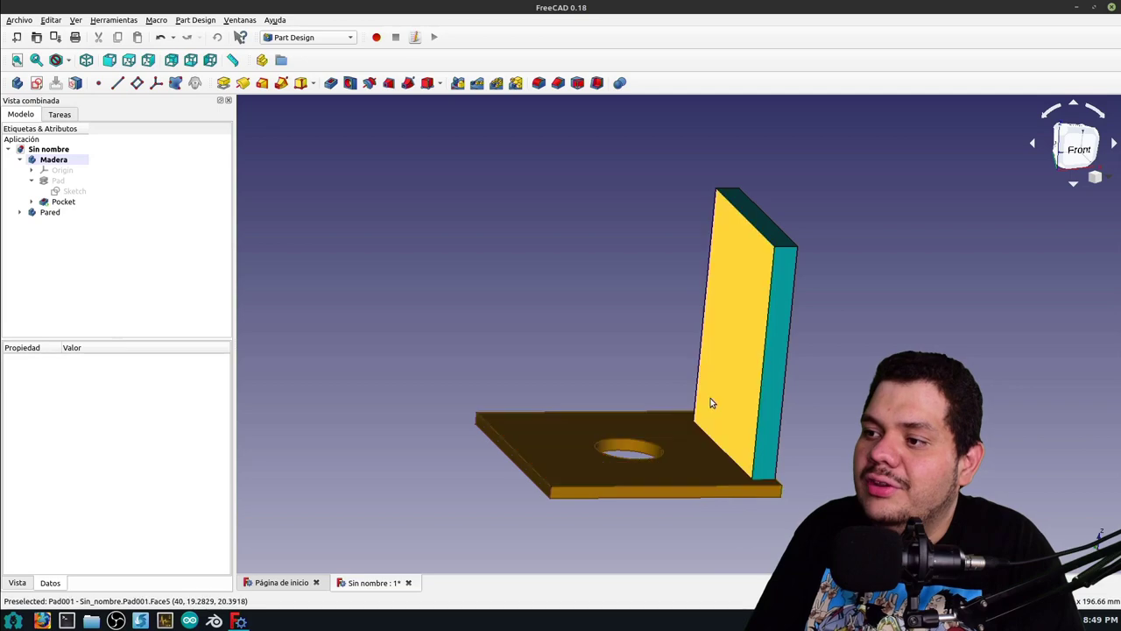
pyautogui.scroll(5, 716, 445)
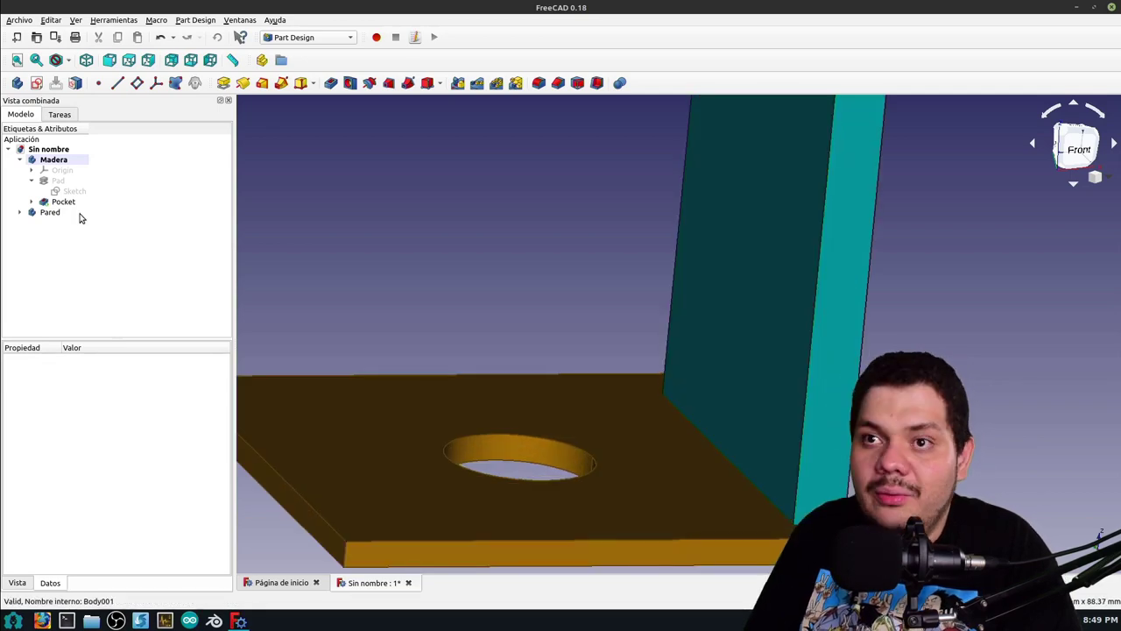
pyautogui.click(50, 117)
pyautogui.click(26, 116)
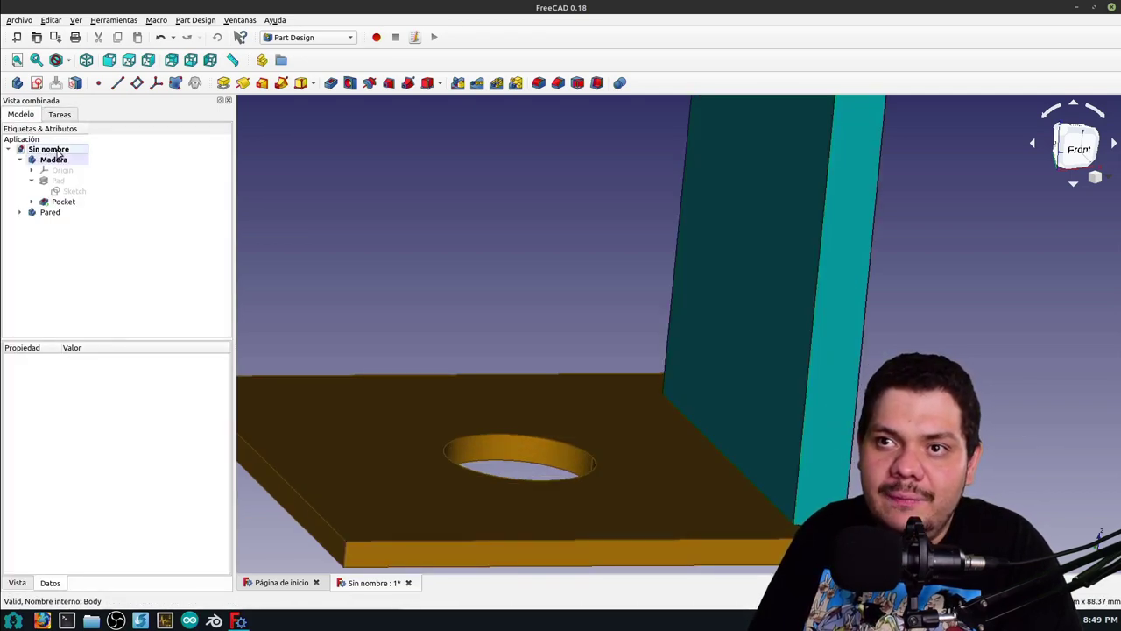
pyautogui.click(59, 115)
pyautogui.click(43, 155)
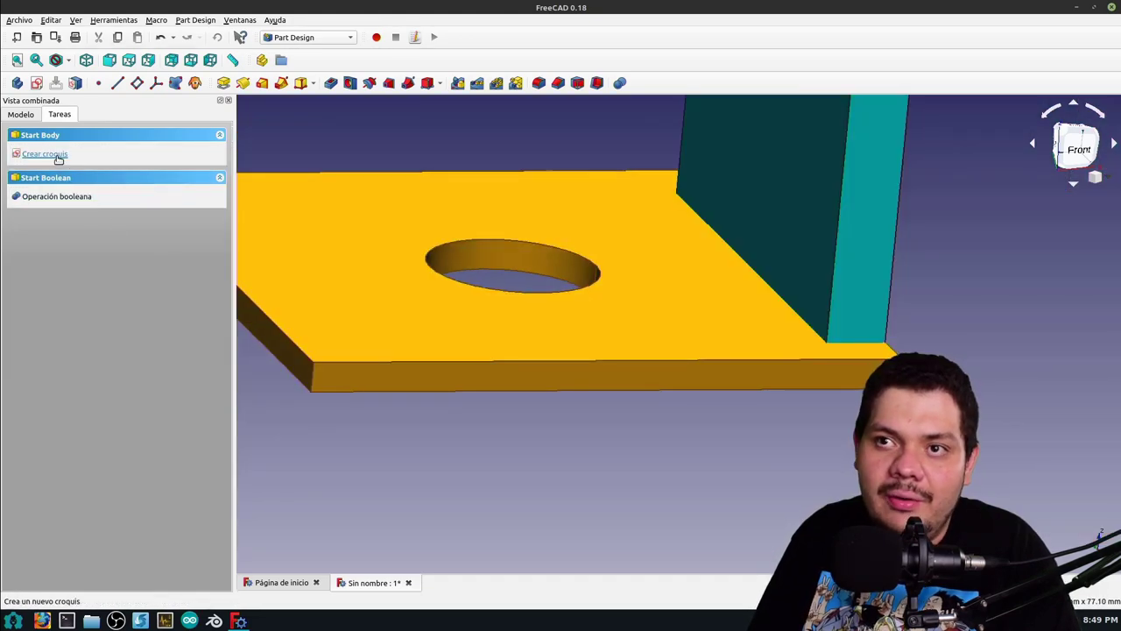
pyautogui.click(44, 153)
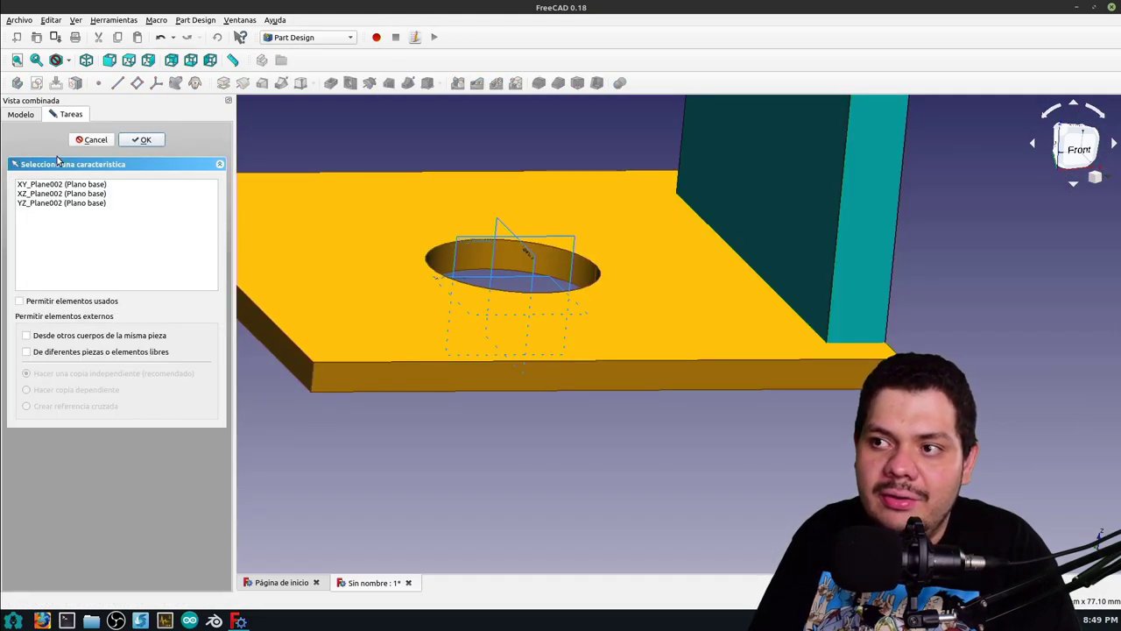
pyautogui.click(490, 241)
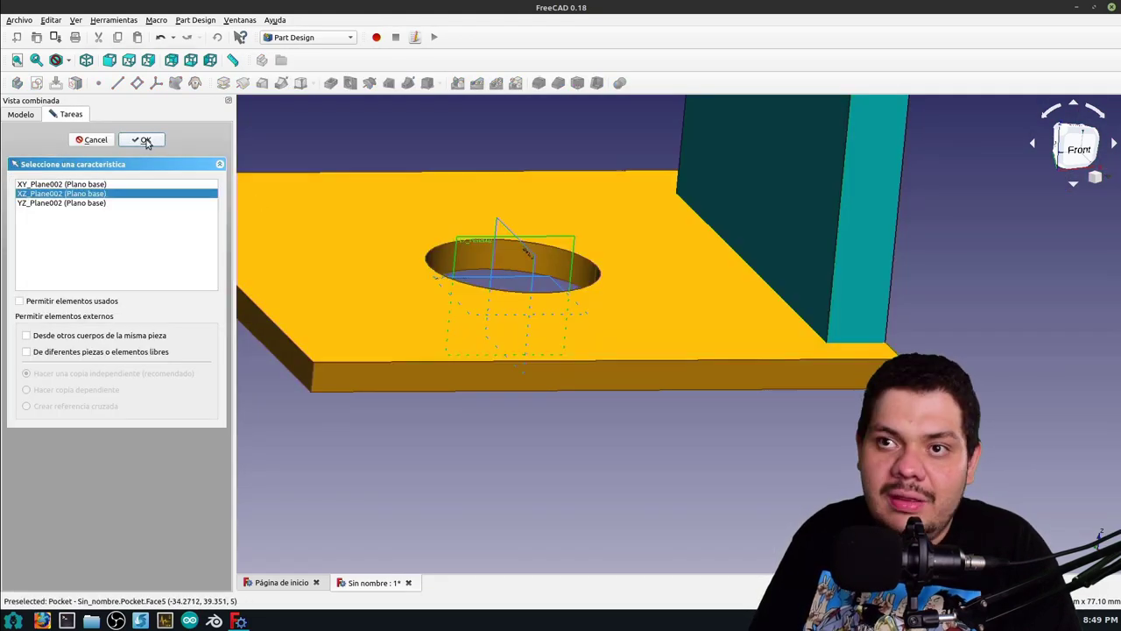
pyautogui.click(144, 140)
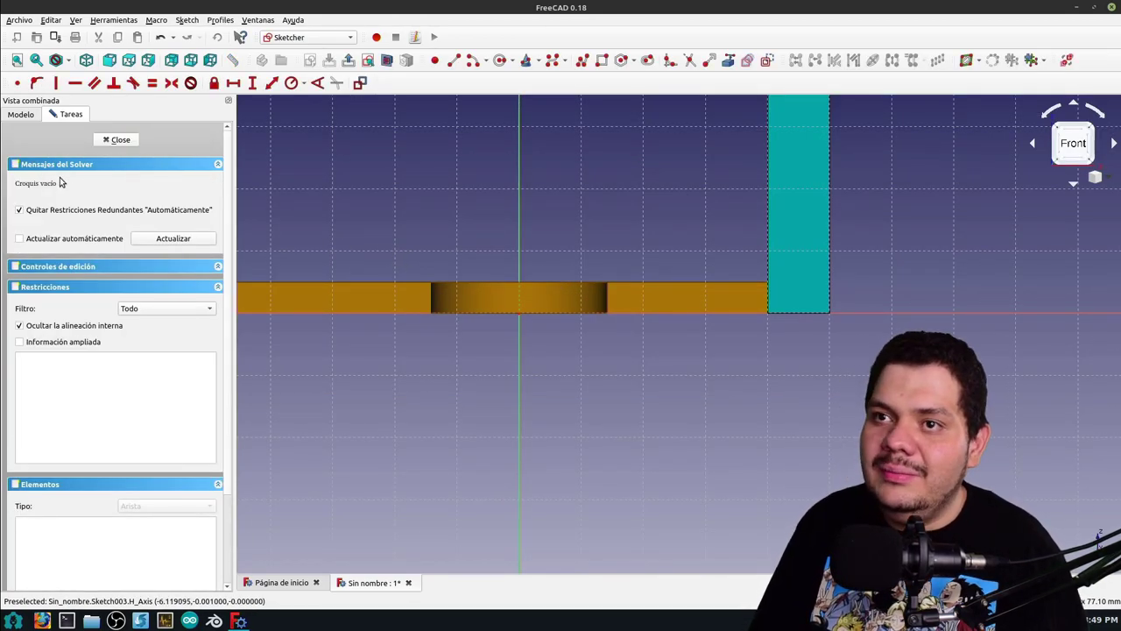
# Hide the Pared wall and Madera base bodies
pyautogui.click(18, 117)
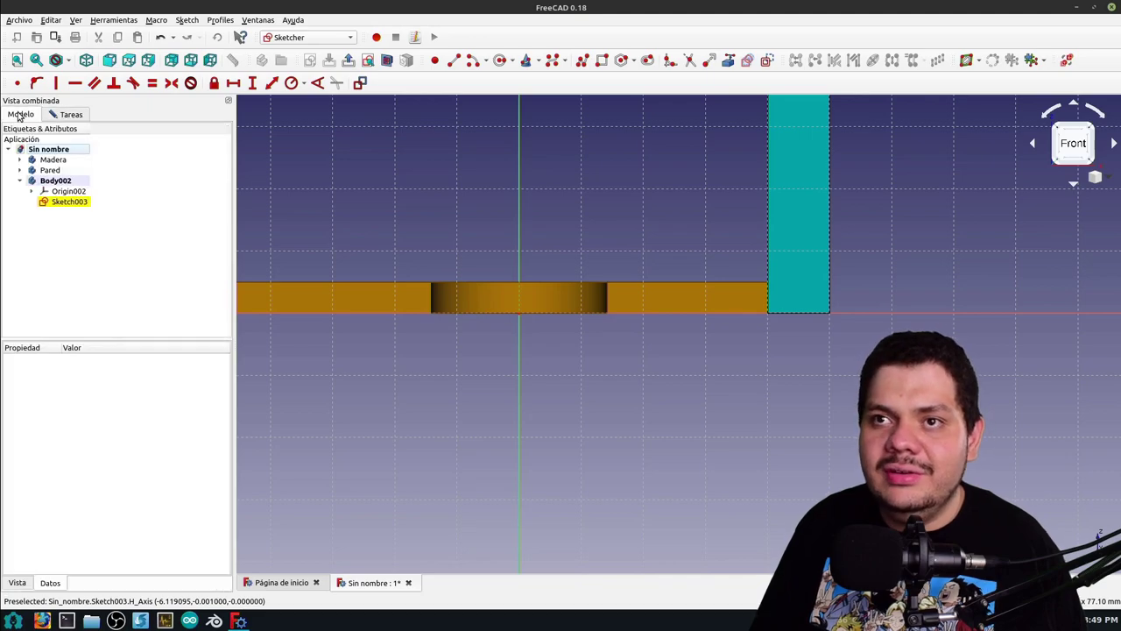
pyautogui.click(49, 171)
pyautogui.press('space')
pyautogui.click(49, 160)
pyautogui.press('space')
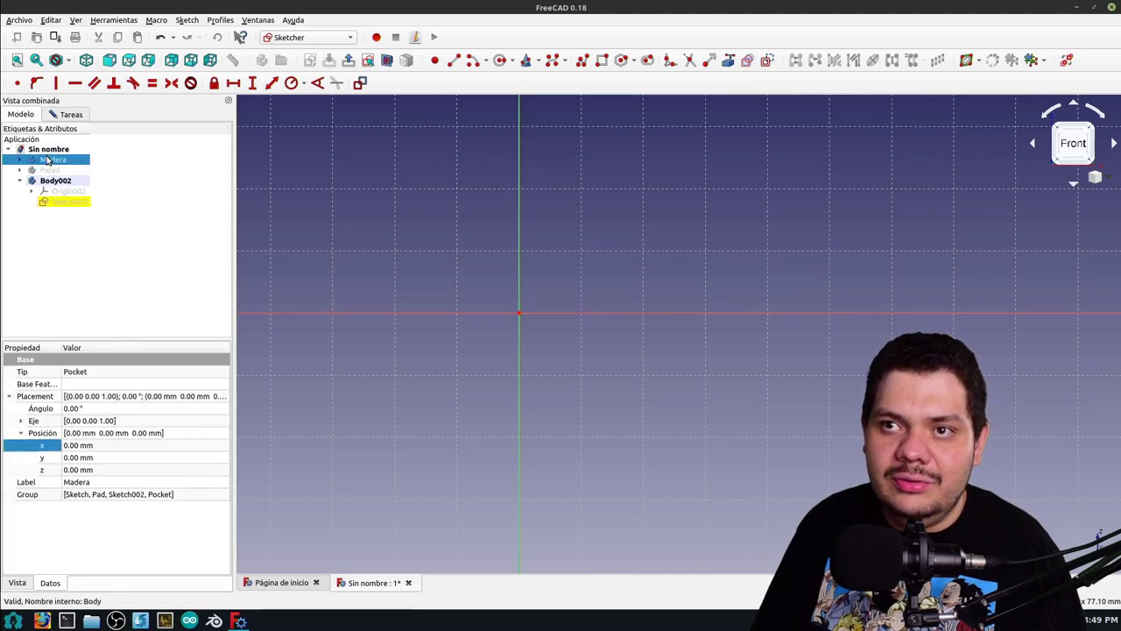
# Finish the L-shaped Sketch003 and pad it 30 mm into a solid
pyautogui.doubleClick(66, 202)
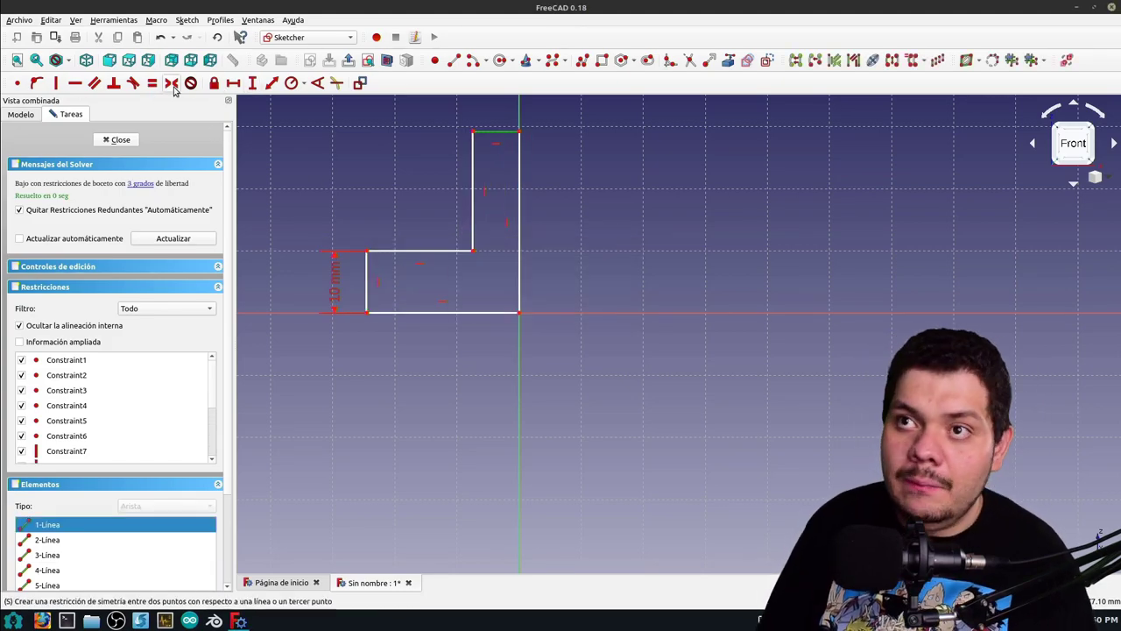
pyautogui.click(120, 140)
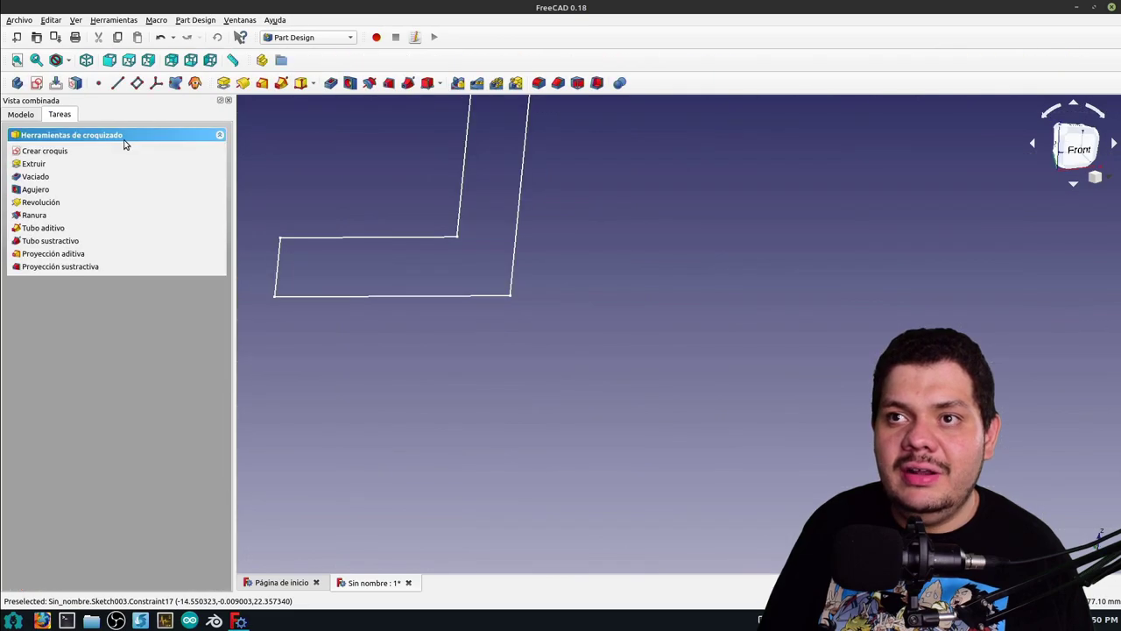
pyautogui.click(63, 166)
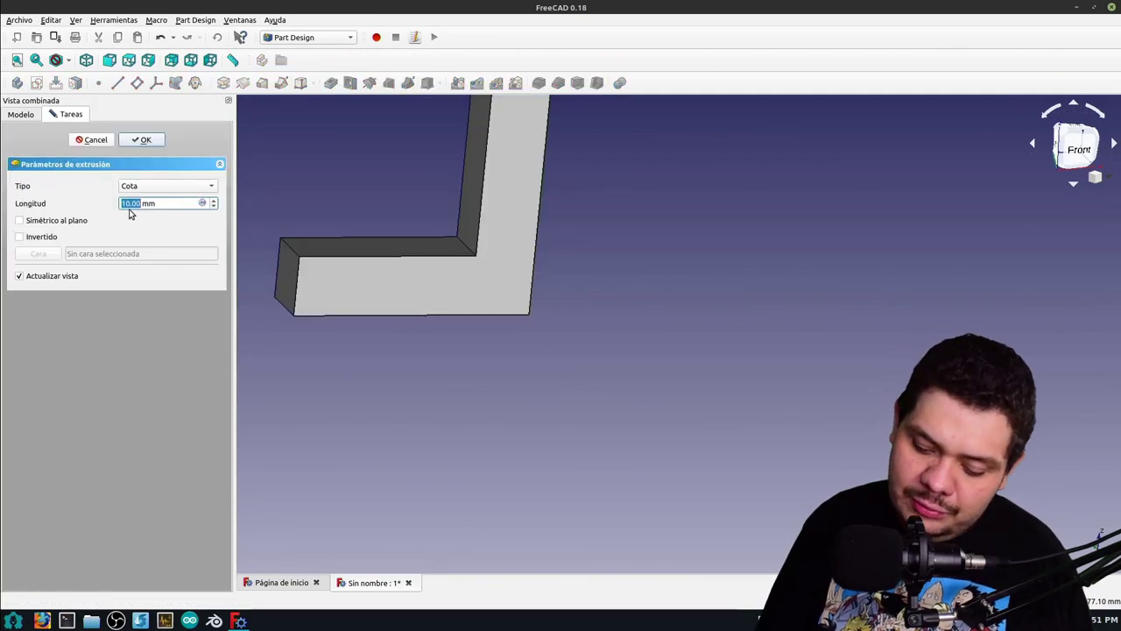
pyautogui.write('30')
pyautogui.click(141, 140)
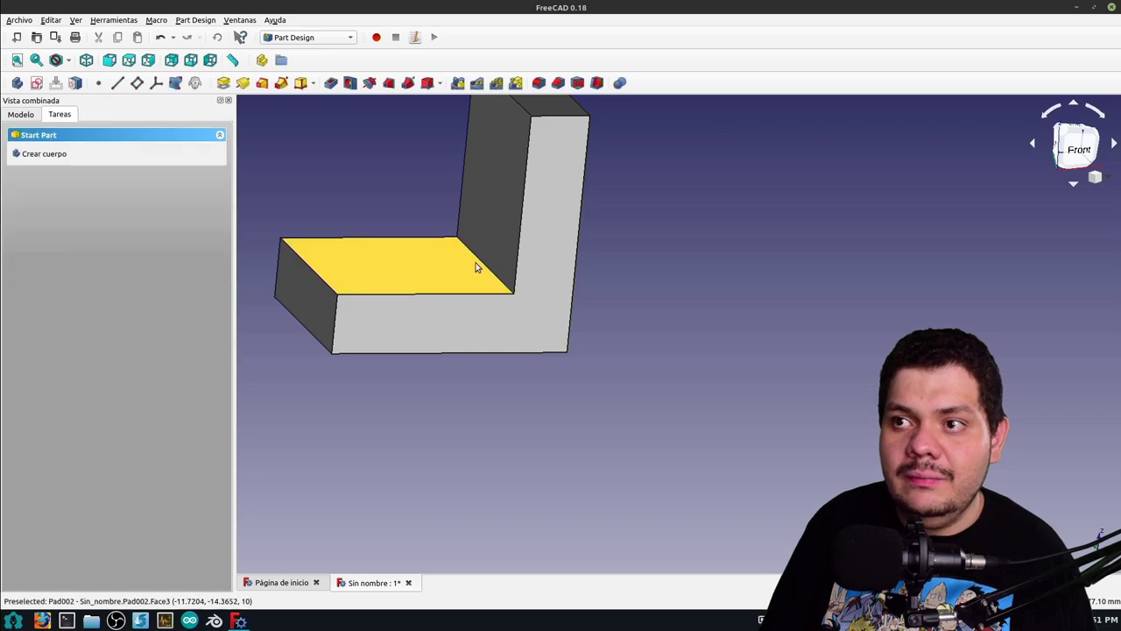
# Rename Body002 to L and choose purple as its shape colour
pyautogui.scroll(-3, 475, 262)
pyautogui.click(21, 115)
pyautogui.click(49, 180)
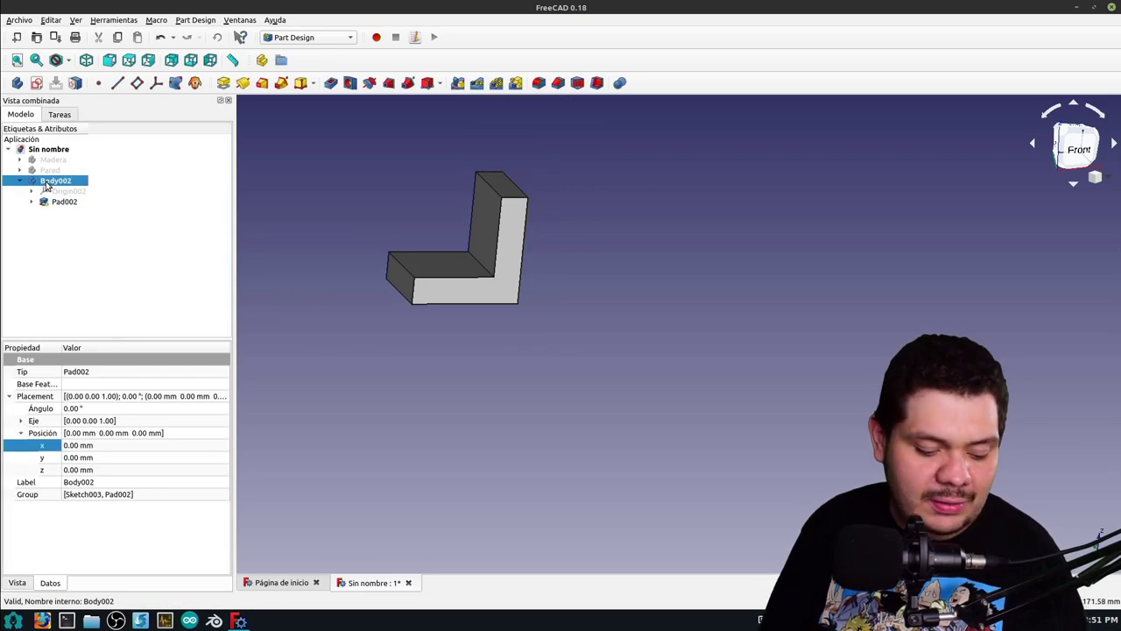
pyautogui.write('L')
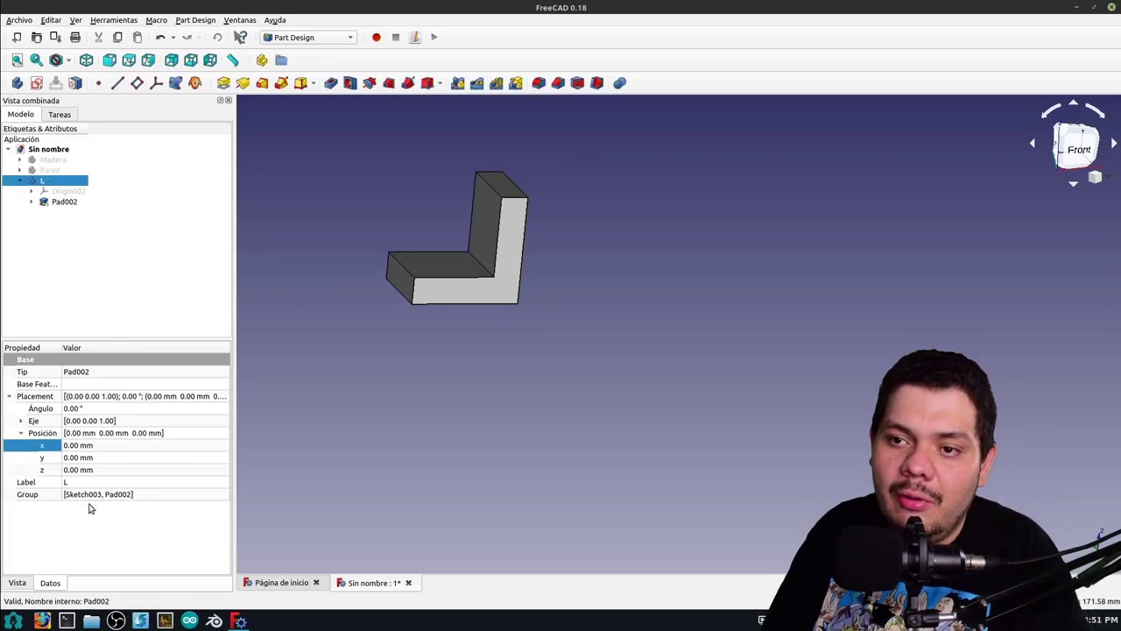
pyautogui.click(17, 583)
pyautogui.click(147, 542)
pyautogui.click(147, 543)
# Give the L body a purple shape colour and light grey edge lines
pyautogui.click(677, 395)
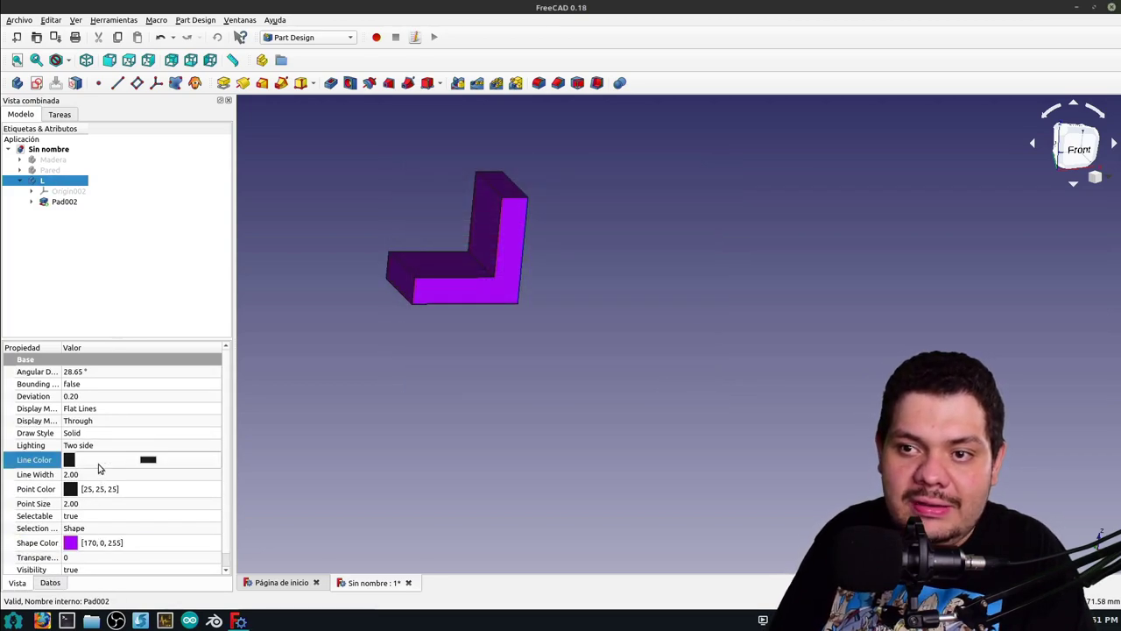
pyautogui.click(100, 462)
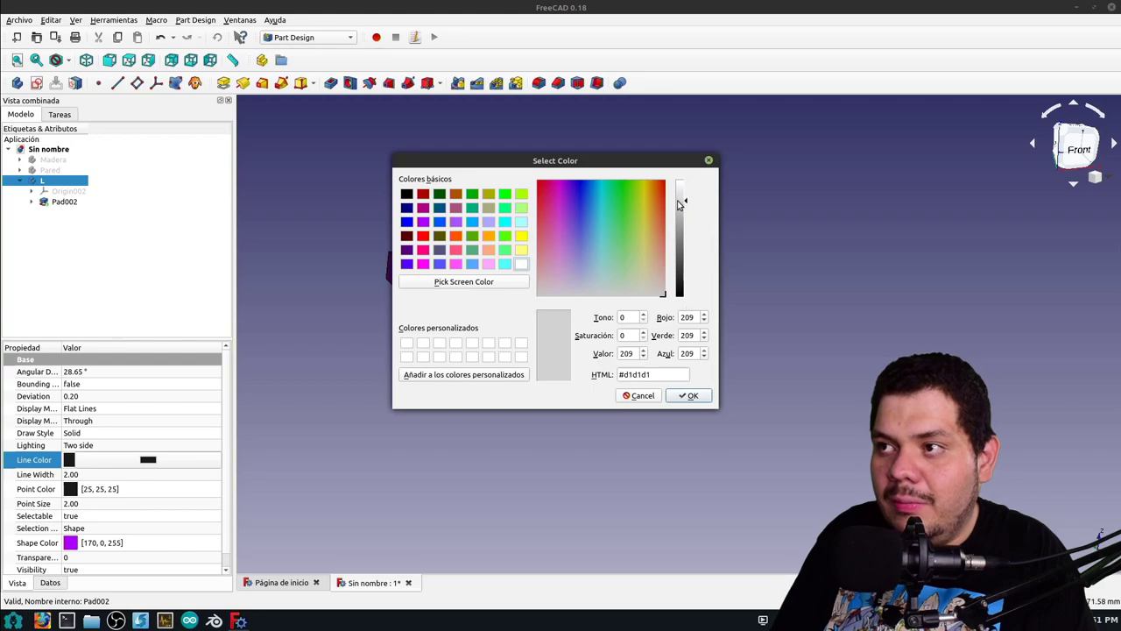
pyautogui.click(687, 395)
pyautogui.click(682, 398)
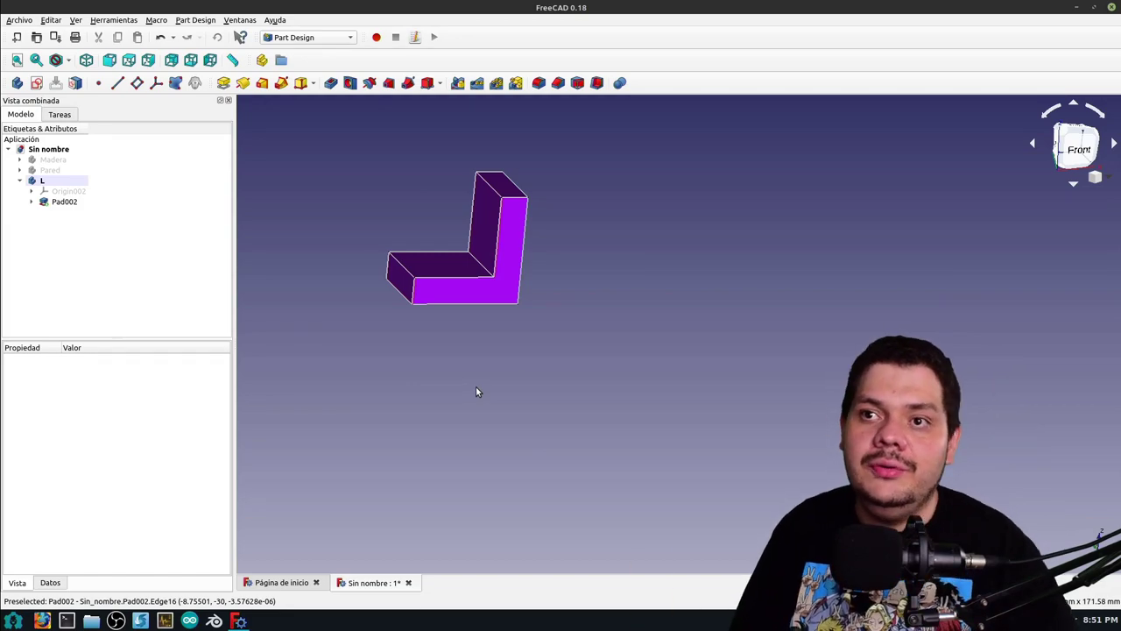
# Show the Pared wall and Madera base again and orbit to see L beside them
pyautogui.click(50, 170)
pyautogui.press('space')
pyautogui.click(52, 160)
pyautogui.press('space')
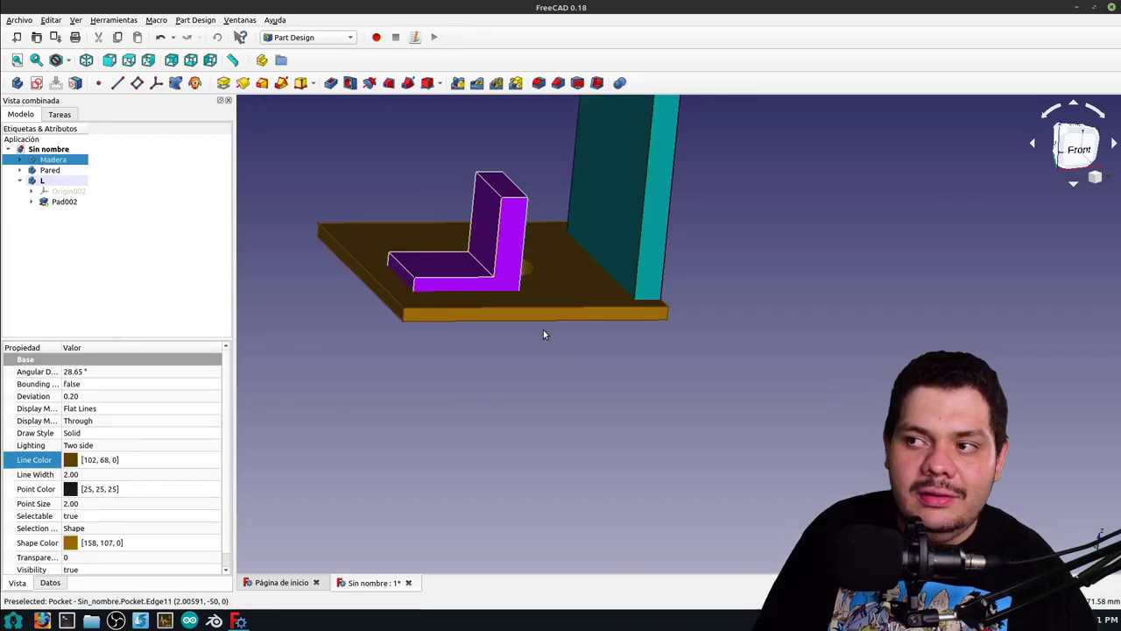
pyautogui.click(650, 332)
pyautogui.moveTo(650, 332); pyautogui.dragTo(590, 140, button='middle')
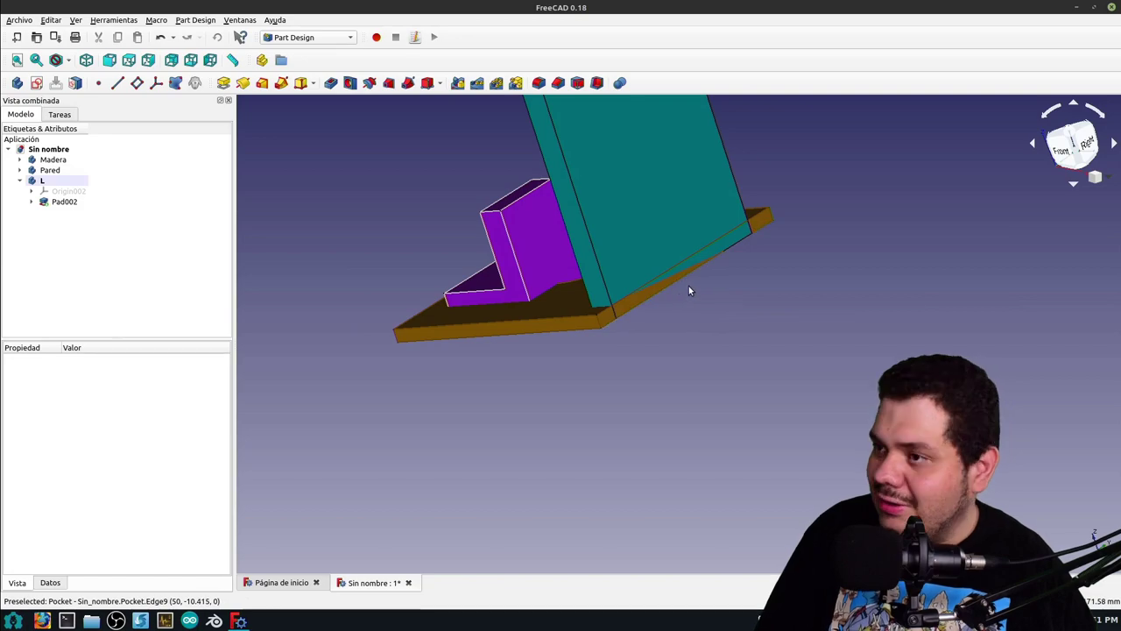
pyautogui.click(54, 170)
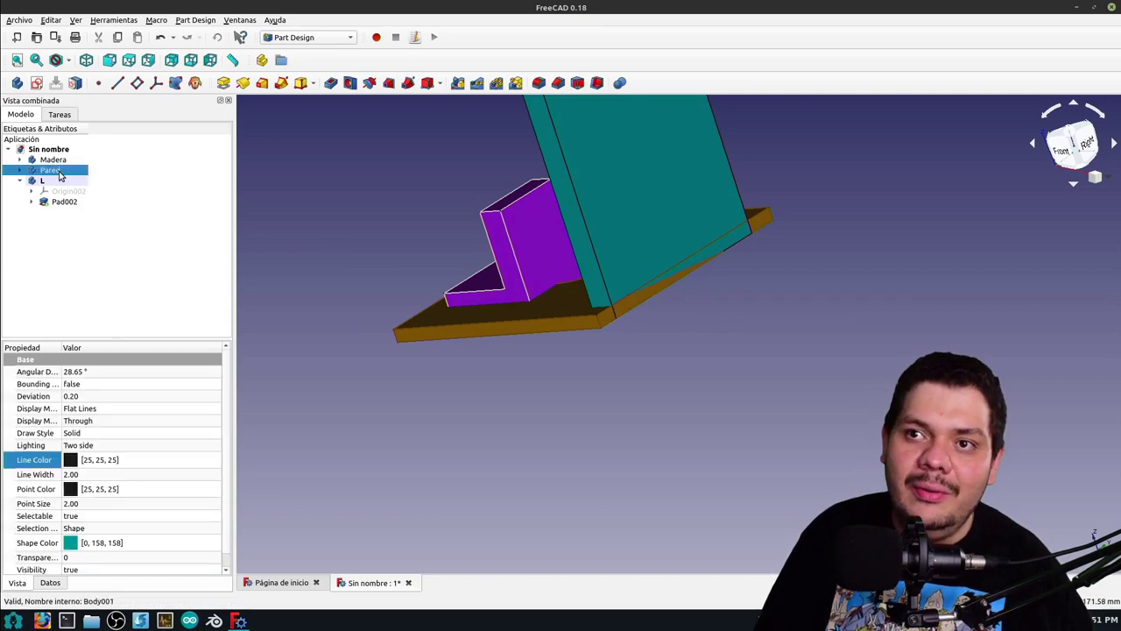
# Set the L body's Placement x position to 40 mm
pyautogui.click(53, 583)
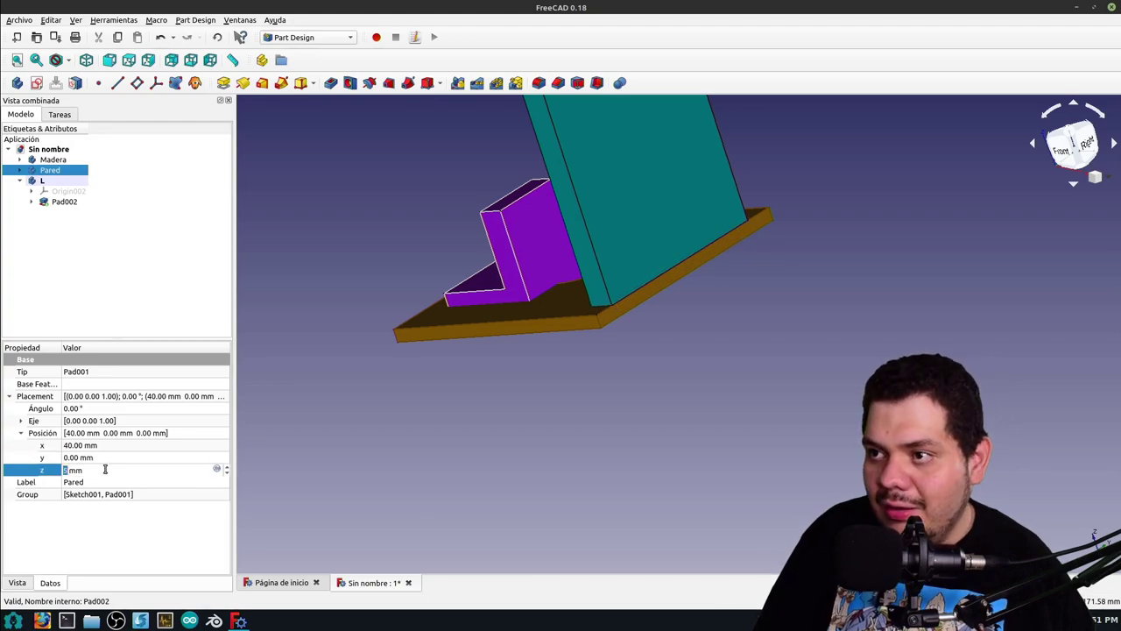
pyautogui.moveTo(667, 426); pyautogui.dragTo(623, 421, button='middle')
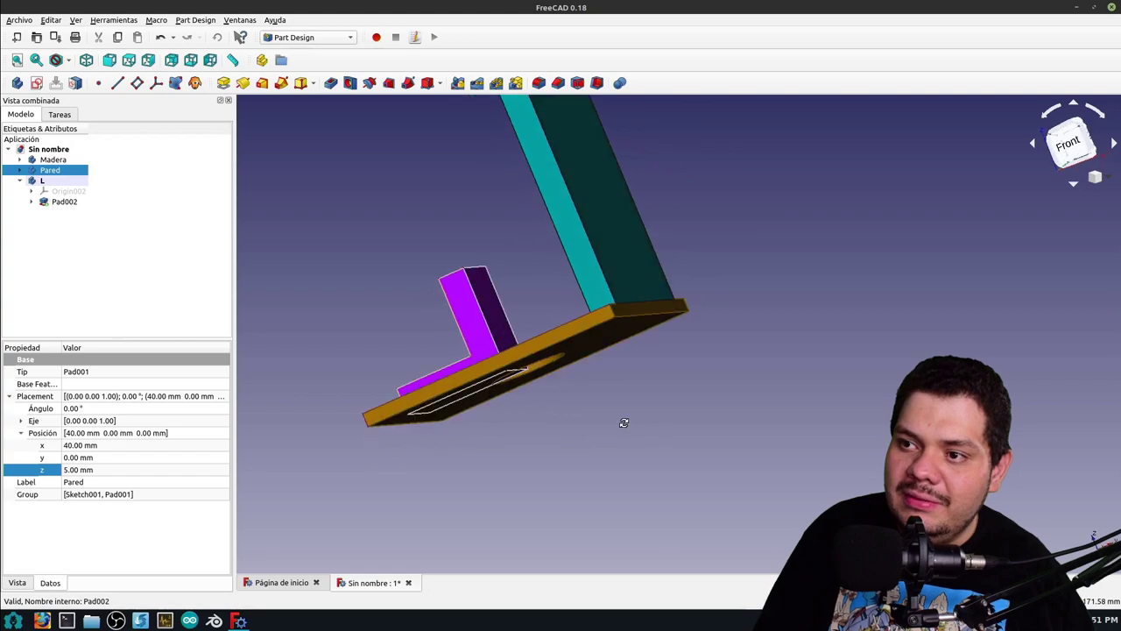
pyautogui.moveTo(812, 242)
pyautogui.mouseDown(button='middle')
pyautogui.moveTo(976, 368)
pyautogui.moveTo(1014, 413)
pyautogui.mouseUp(button='middle')
pyautogui.click(48, 180)
pyautogui.click(109, 445)
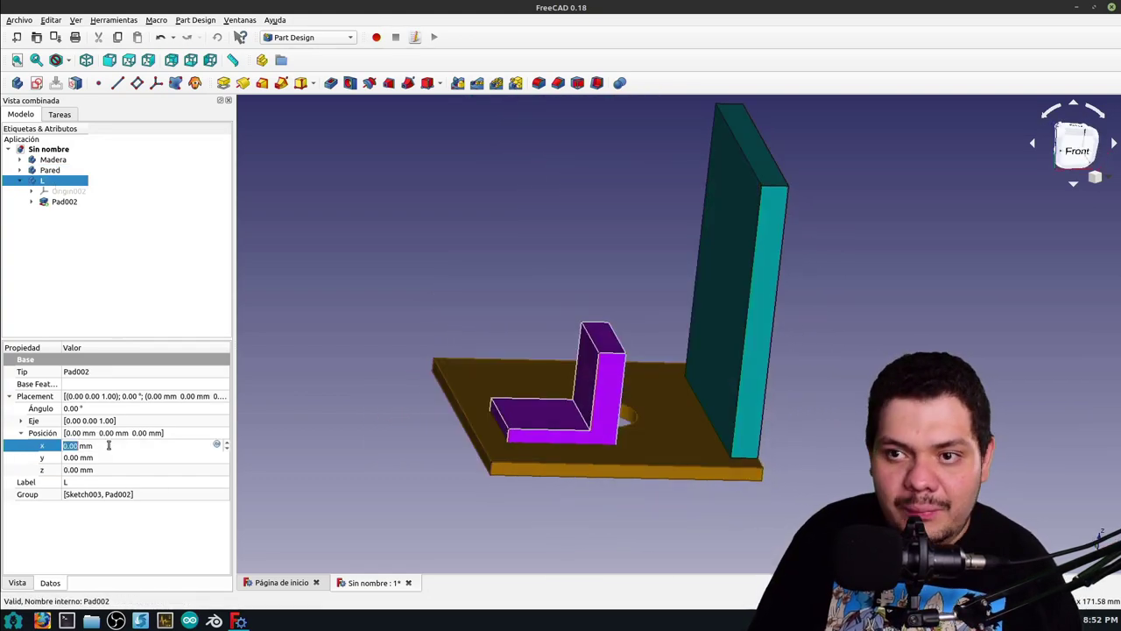
pyautogui.scroll(2, 109, 445)
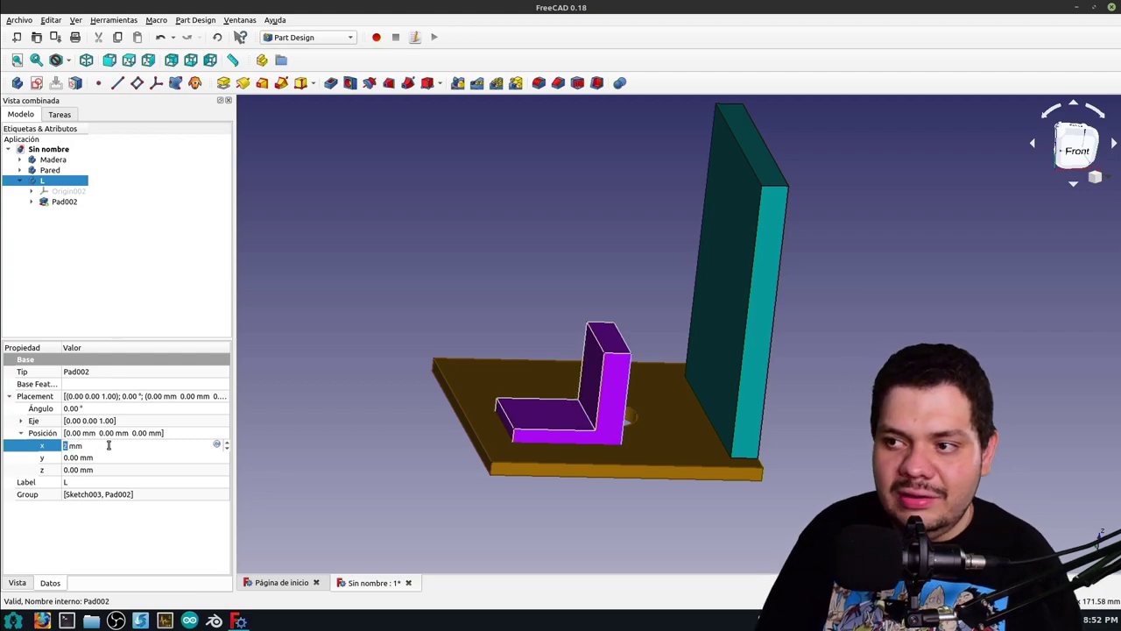
pyautogui.scroll(2, 108, 445)
pyautogui.scroll(15, 109, 445)
pyautogui.scroll(20, 109, 445)
pyautogui.scroll(-2, 109, 445)
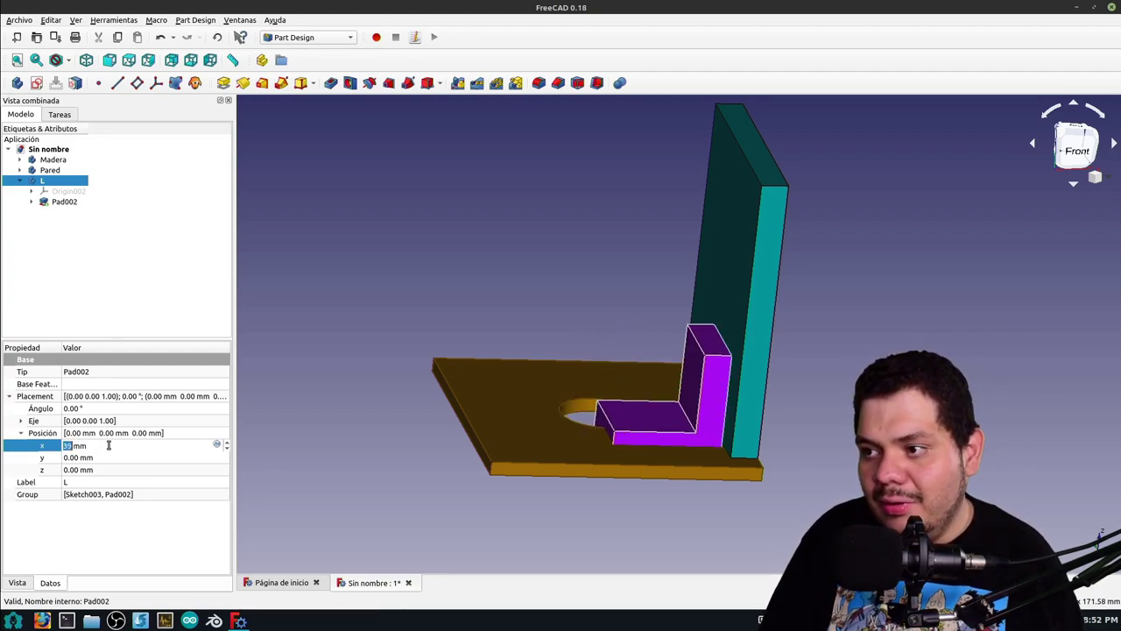
pyautogui.scroll(-1, 108, 445)
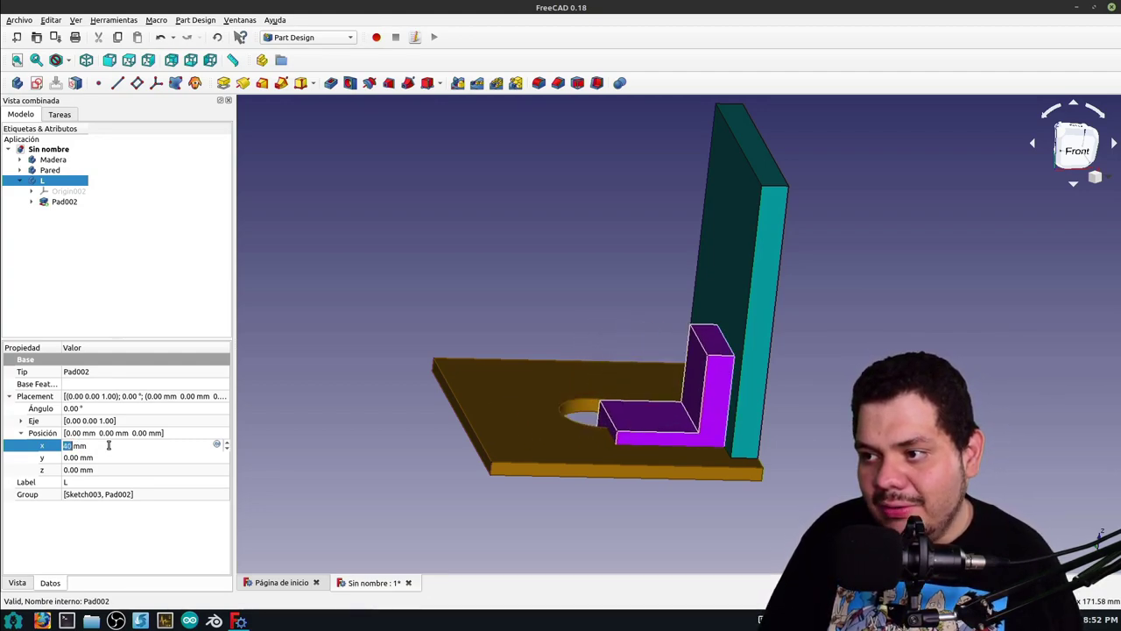
# Set the L body's Placement y position to -9 mm
pyautogui.click(118, 458)
pyautogui.scroll(2, 119, 457)
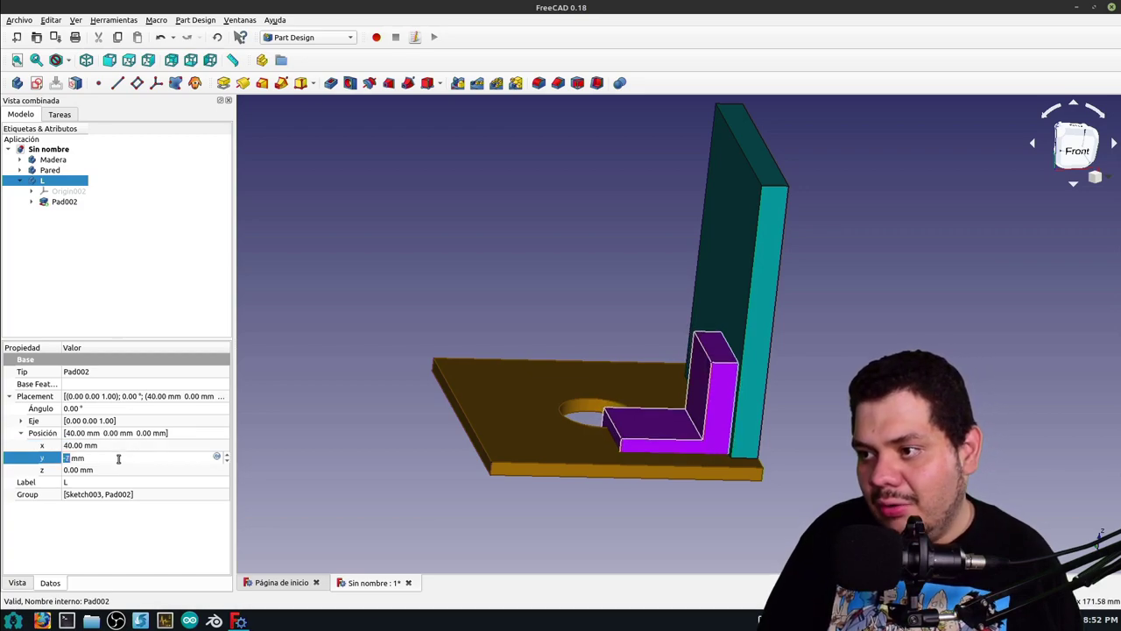
pyautogui.scroll(-1, 118, 457)
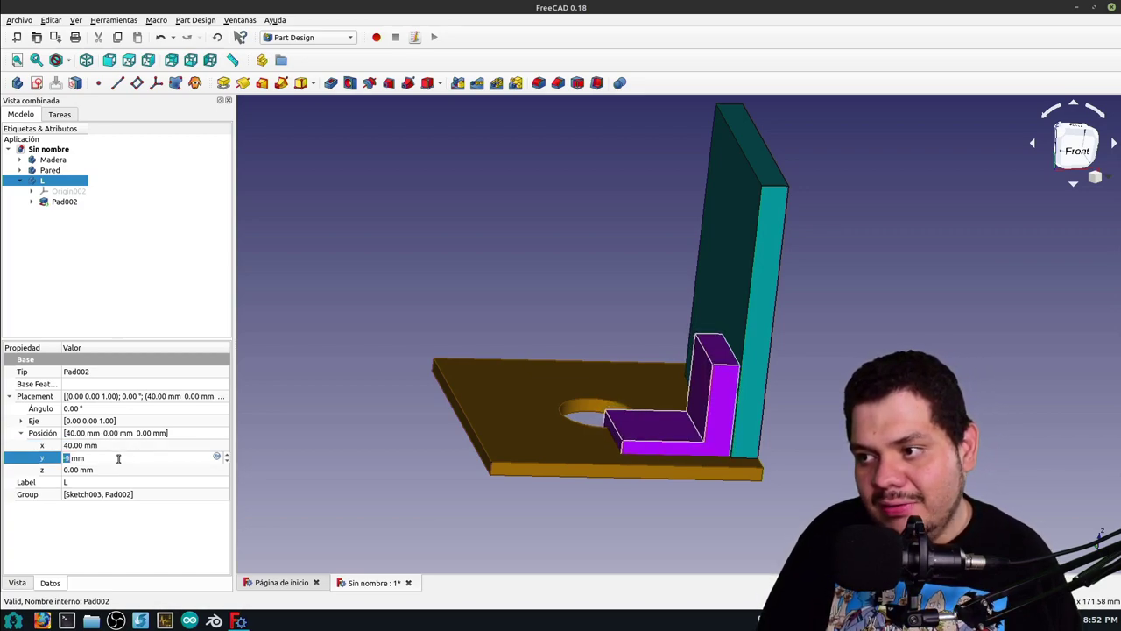
pyautogui.scroll(1, 118, 457)
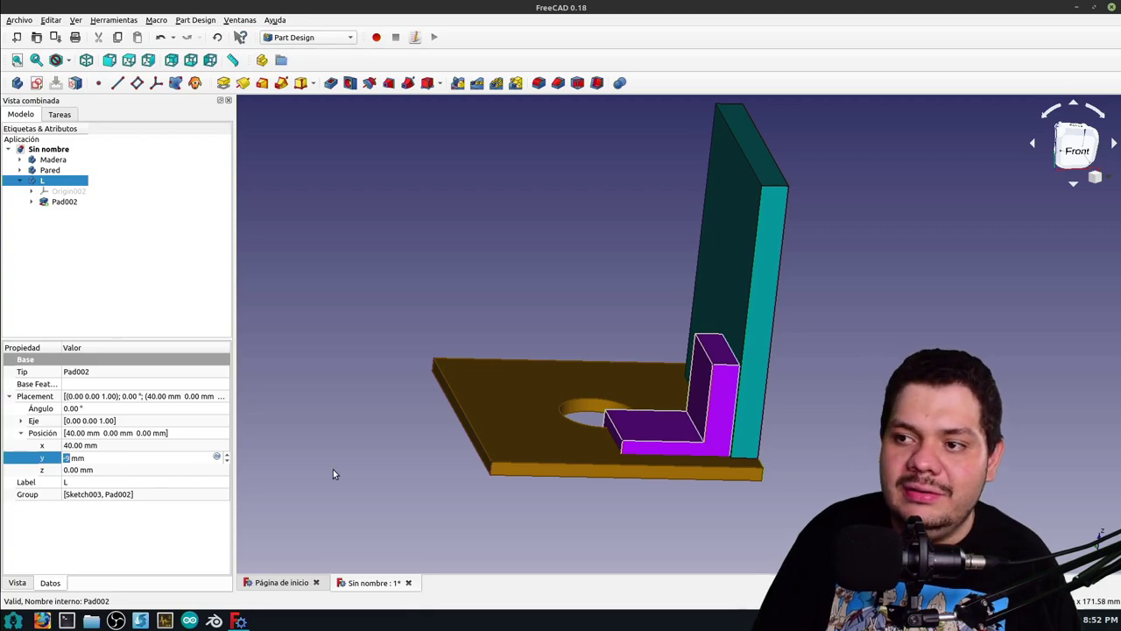
pyautogui.moveTo(333, 468)
pyautogui.mouseDown(button='middle')
pyautogui.moveTo(568, 470)
pyautogui.moveTo(837, 405)
pyautogui.mouseUp(button='middle')
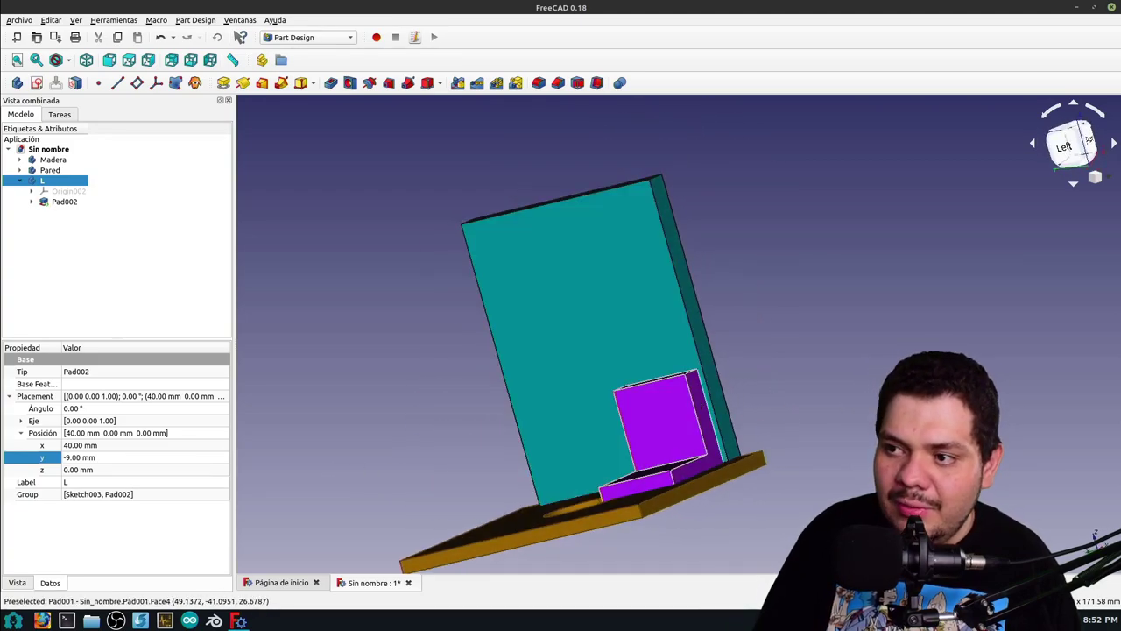
# Duplicate the L bracket body with Editar > Duplicar los objetos seleccionados
pyautogui.click(793, 480)
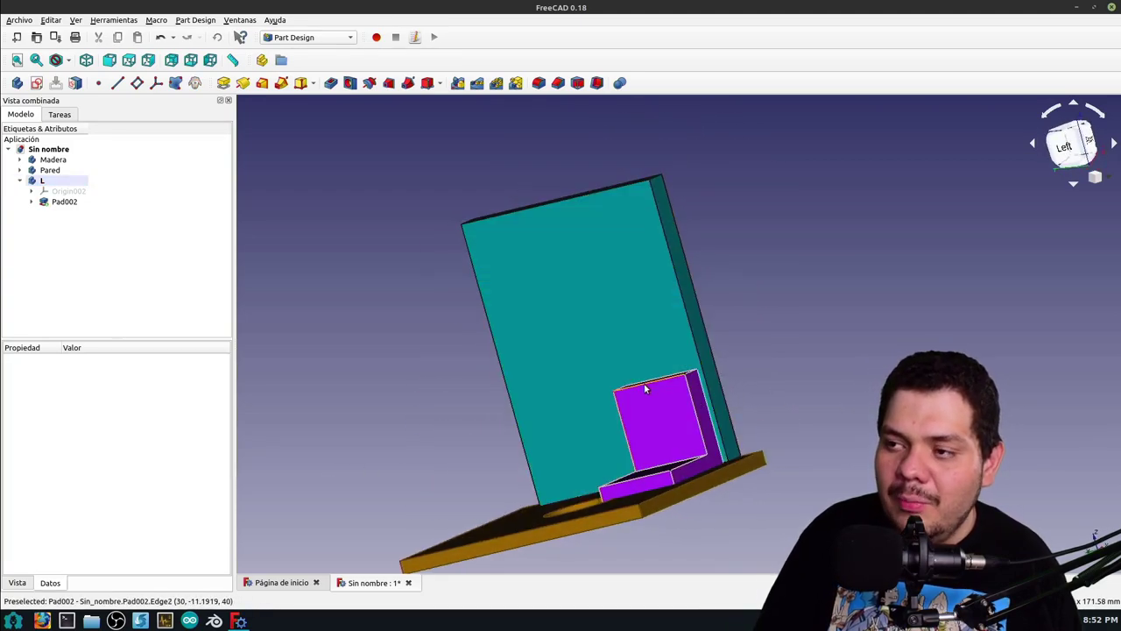
pyautogui.click(42, 181)
pyautogui.click(50, 20)
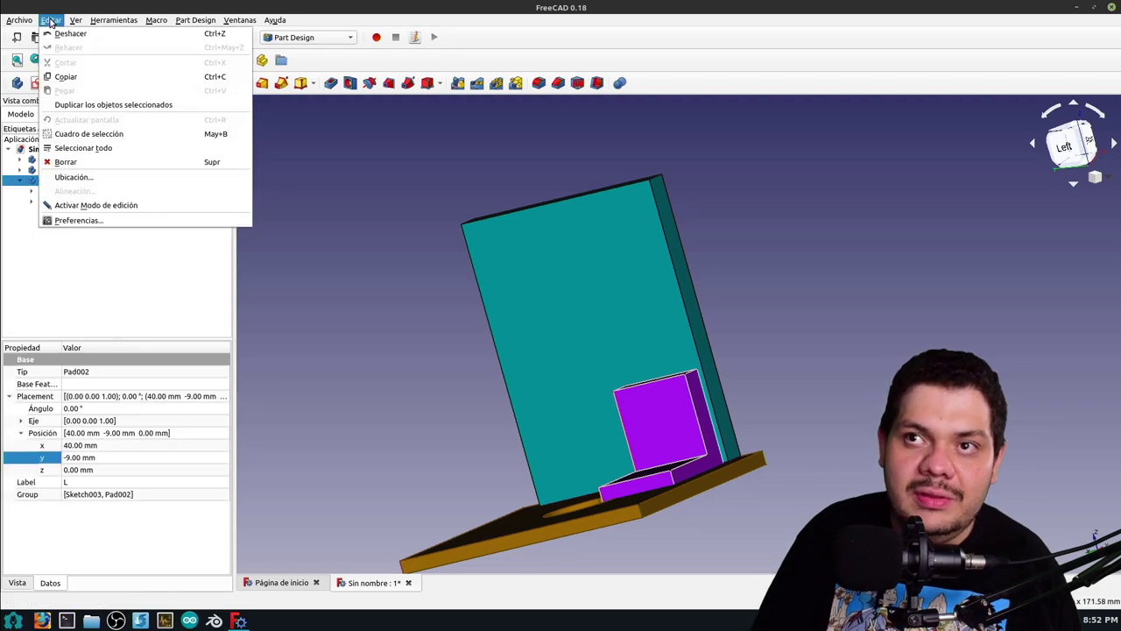
pyautogui.click(70, 106)
pyautogui.click(672, 303)
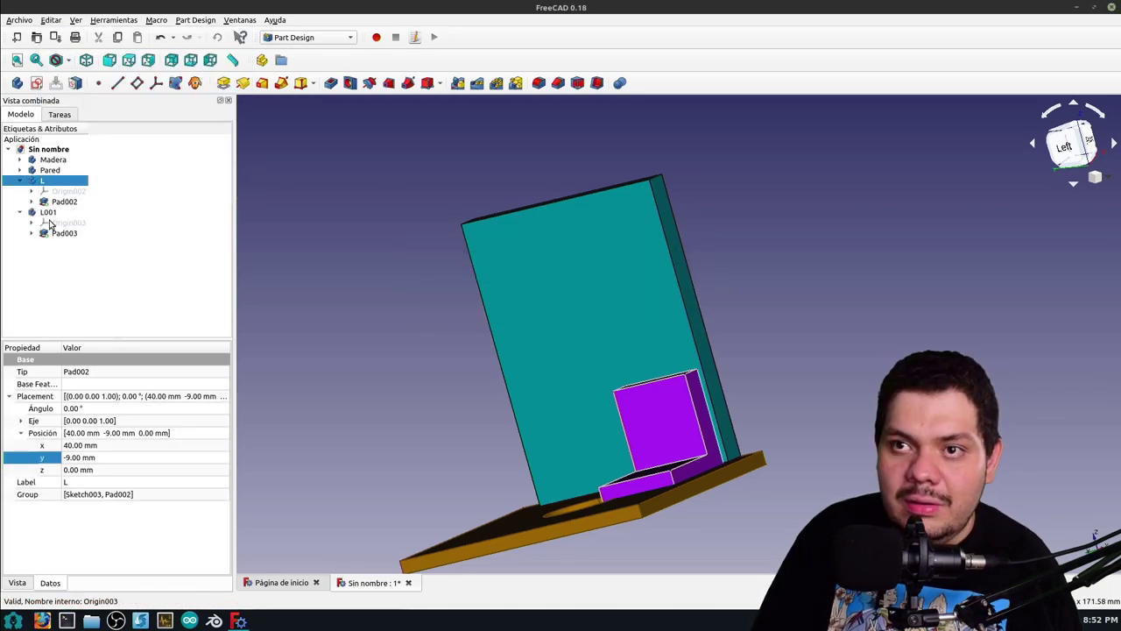
# Rename the copied bracket body to 'L2'
pyautogui.click(48, 213)
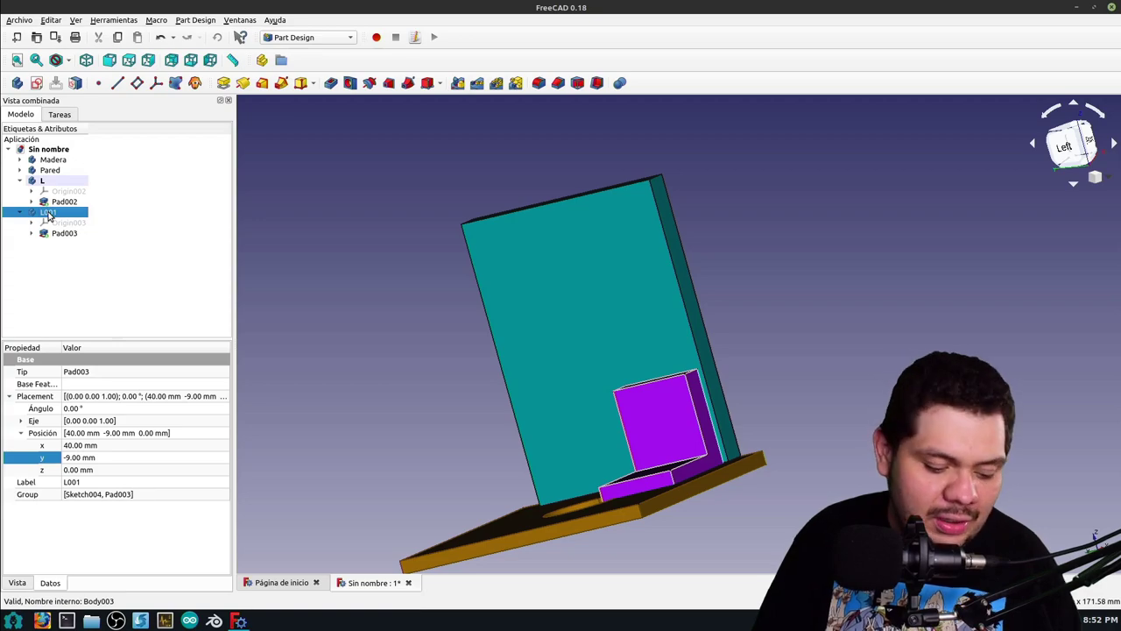
pyautogui.write('L2')
pyautogui.press('Return')
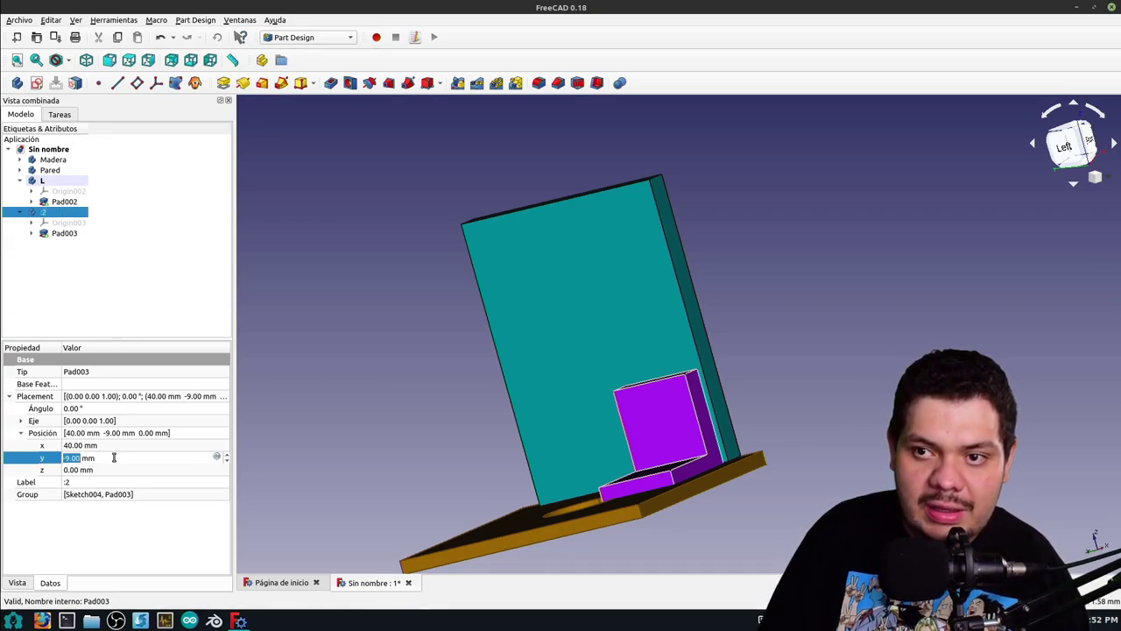
pyautogui.scroll(-2, 114, 456)
pyautogui.click(882, 312)
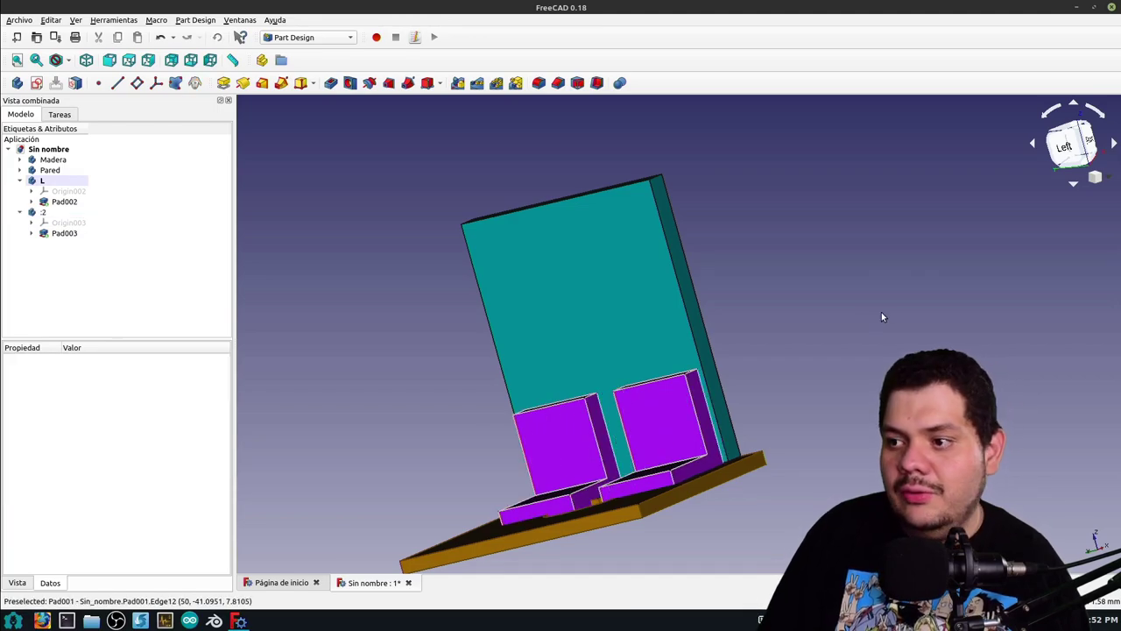
pyautogui.moveTo(821, 310); pyautogui.dragTo(830, 352, button='middle')
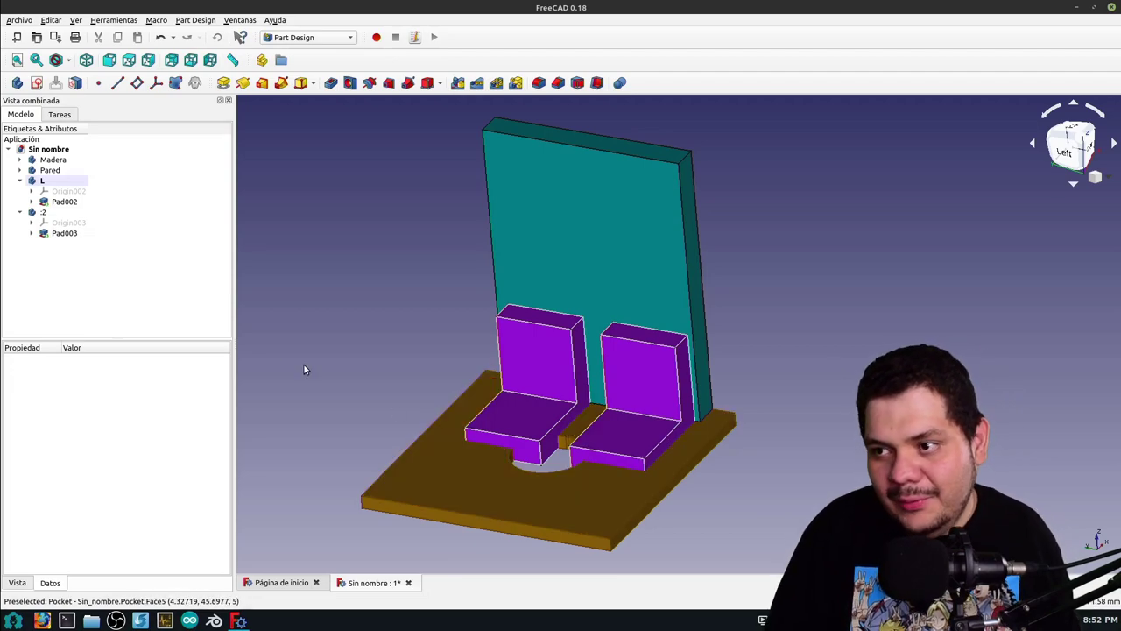
# Set the second bracket body's Placement z position to 3 so it sits on the base
pyautogui.click(76, 234)
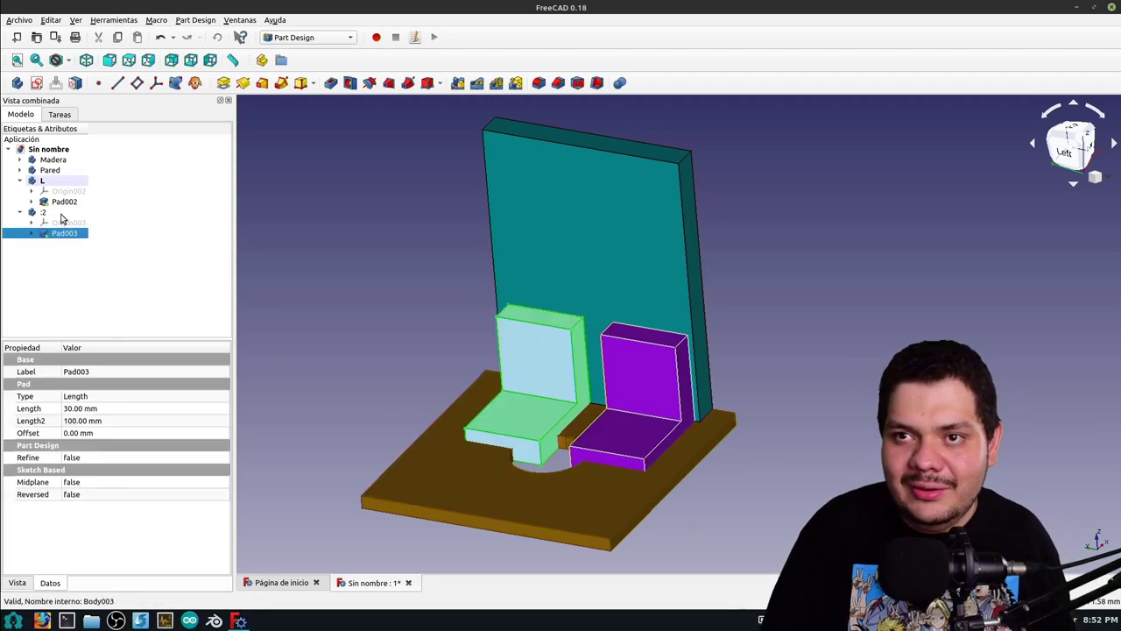
pyautogui.click(62, 214)
pyautogui.write('3')
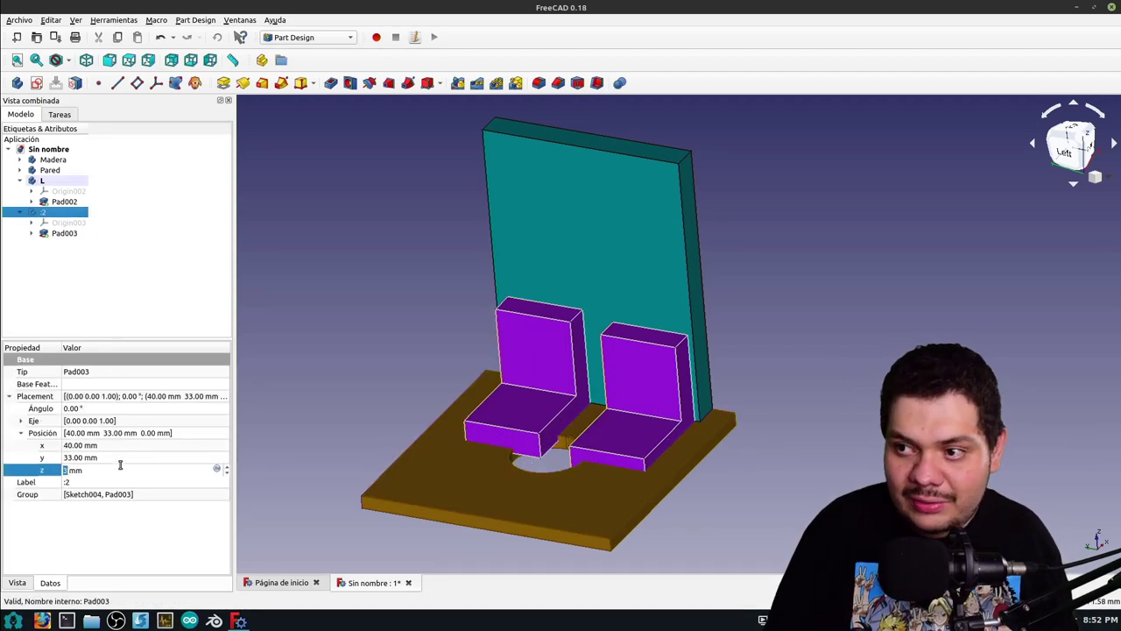
pyautogui.click(394, 368)
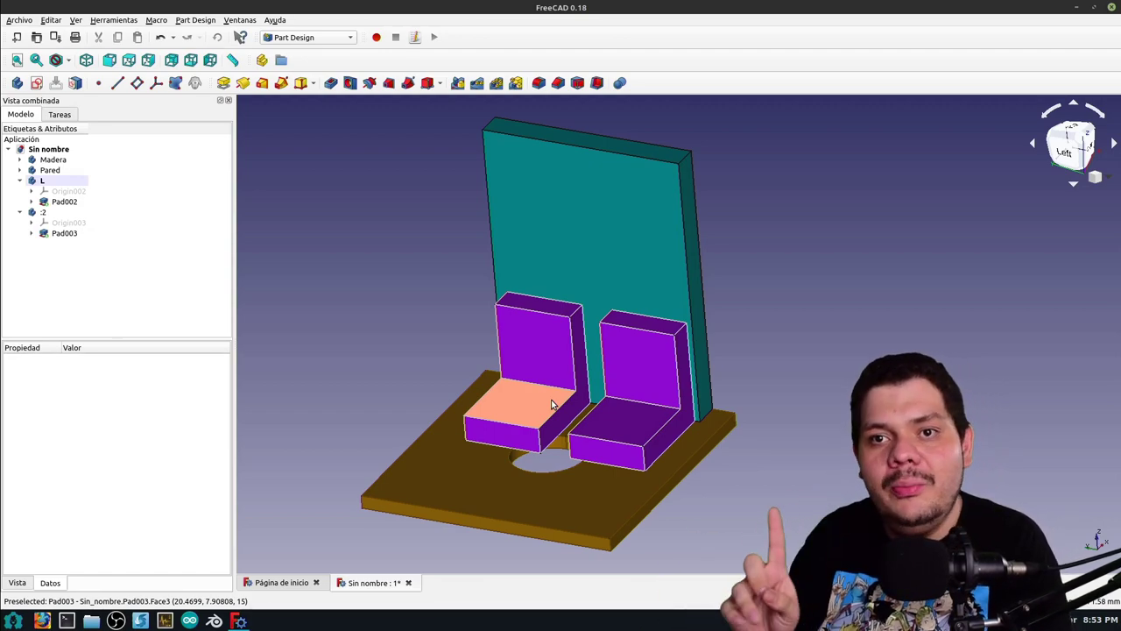
# Make the L body the active body via Cambiar a cuerpo activo
pyautogui.rightClick(48, 171)
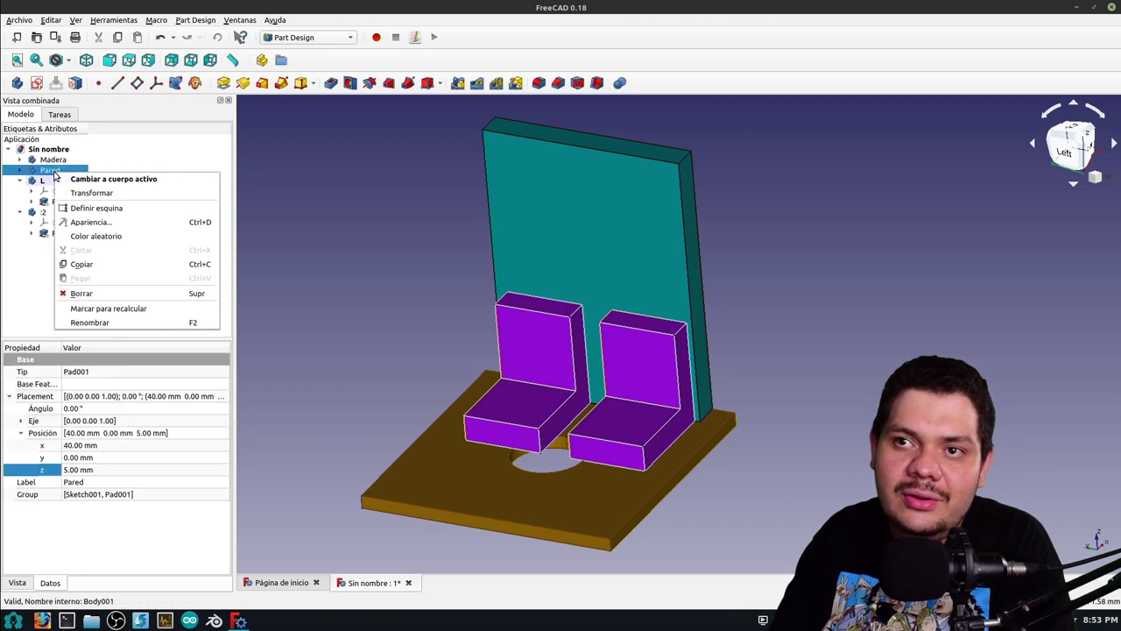
pyautogui.press('Escape')
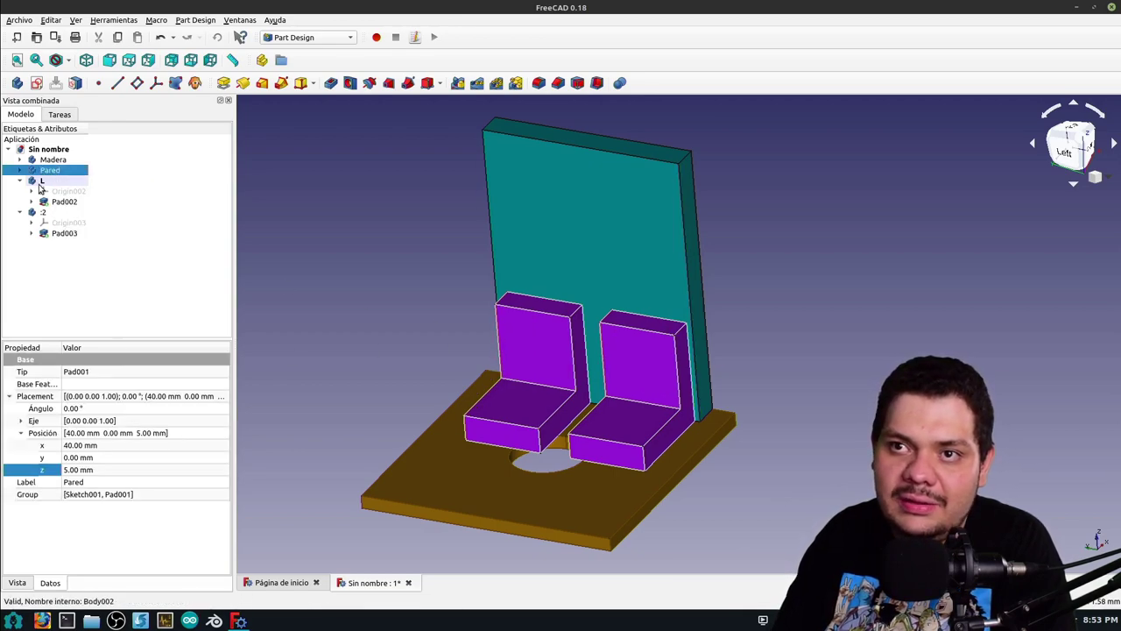
pyautogui.rightClick(41, 181)
pyautogui.click(98, 192)
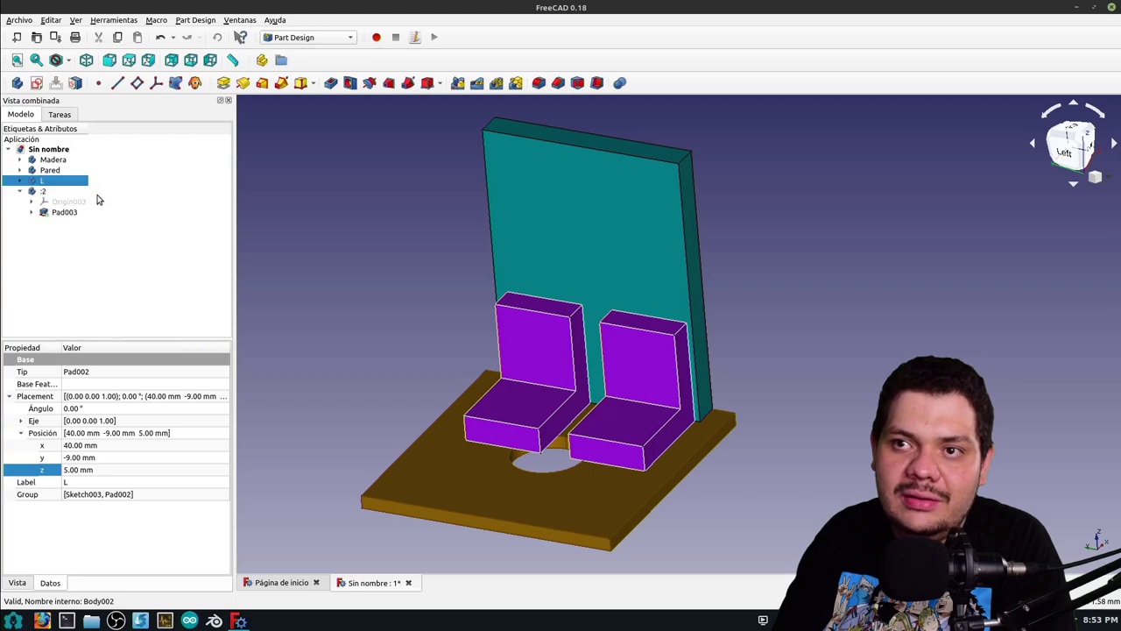
# Start a new sketch on the right bracket's upright back face
pyautogui.click(631, 356)
pyautogui.click(59, 117)
pyautogui.click(39, 150)
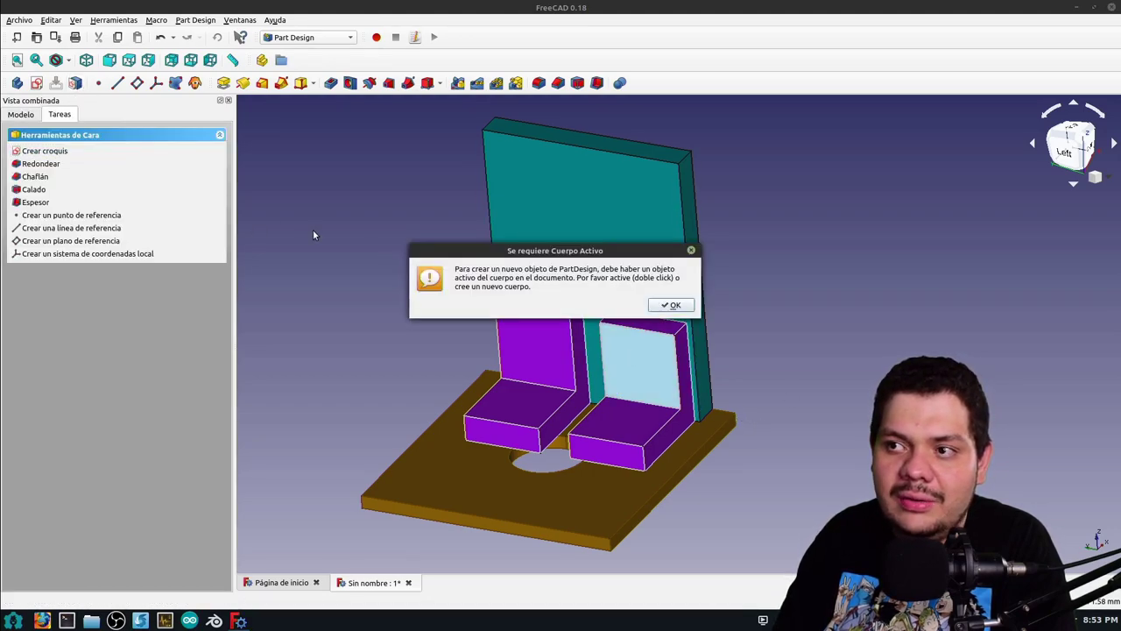
pyautogui.click(667, 302)
pyautogui.click(20, 114)
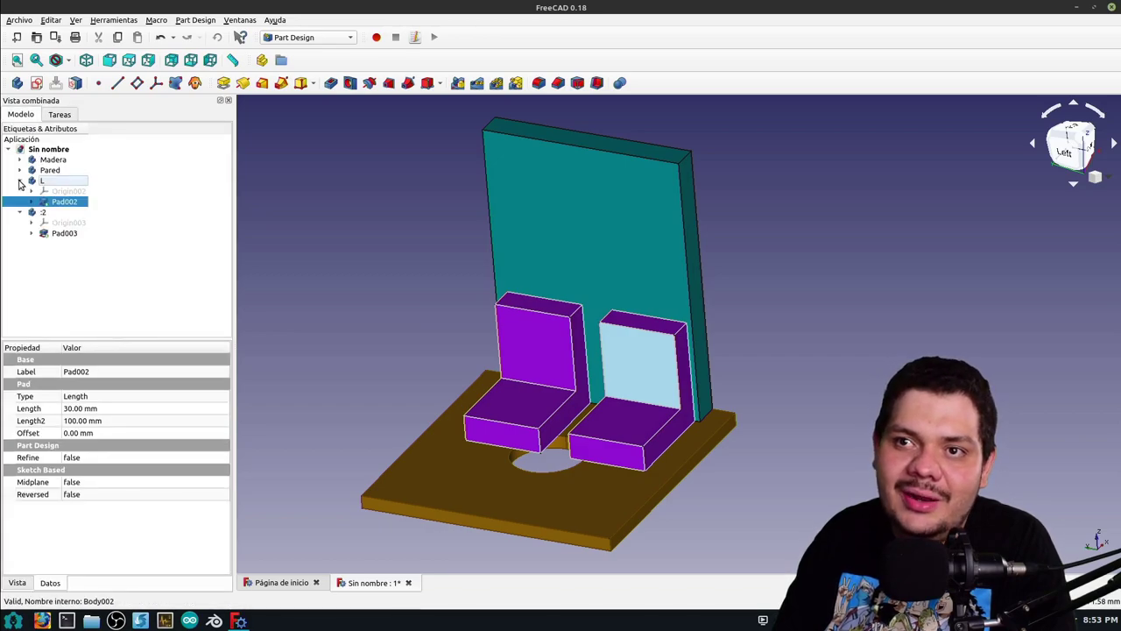
pyautogui.click(806, 373)
pyautogui.click(637, 366)
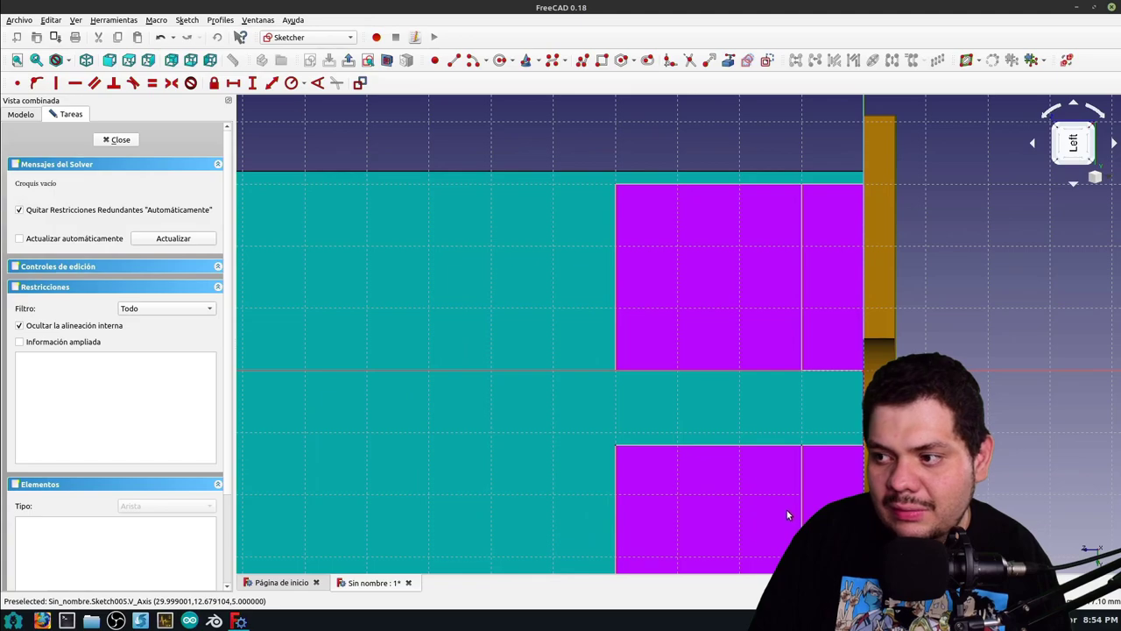
# Draw a small square rectangle on the bracket face and close the sketch
pyautogui.click(711, 349)
pyautogui.click(759, 383)
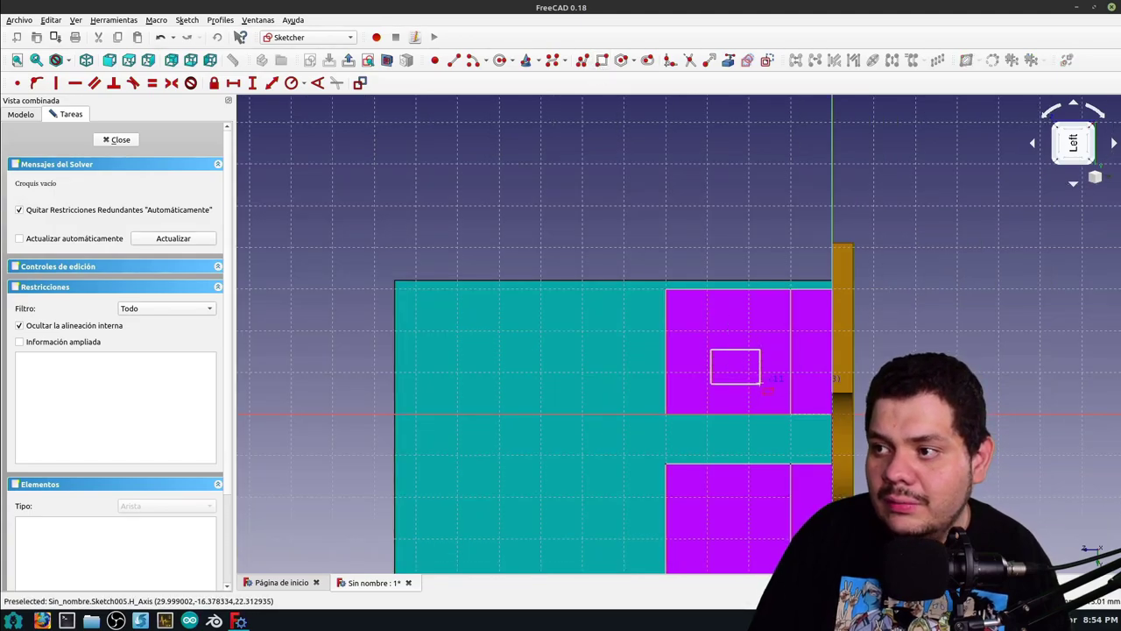
pyautogui.click(116, 139)
# Pocket the square with Vaciado set to A través de todos
pyautogui.click(74, 179)
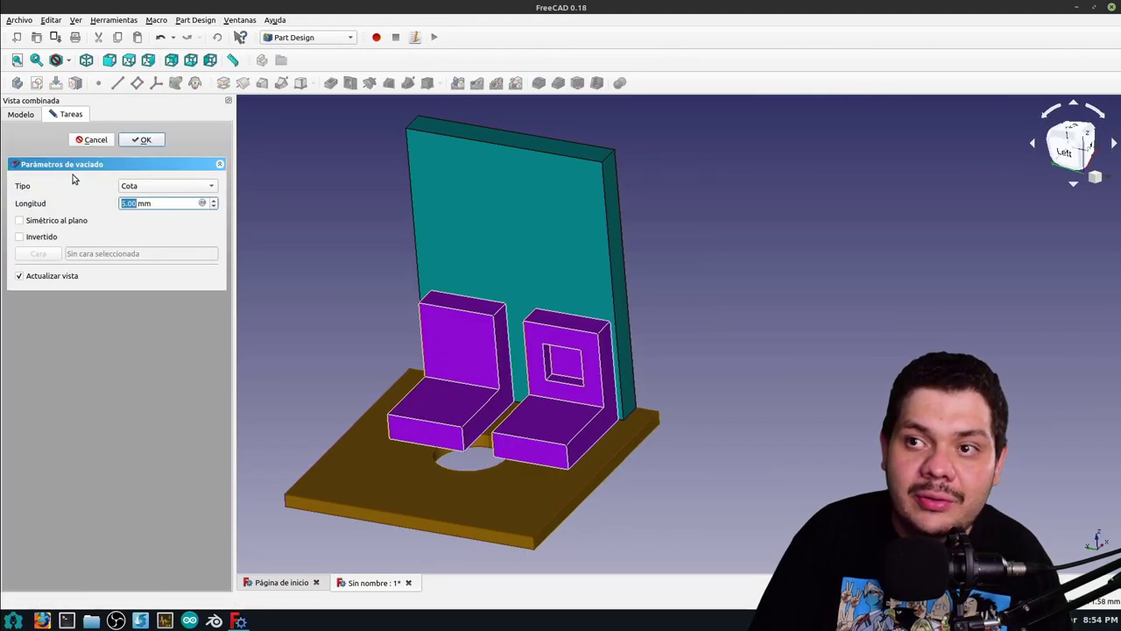
pyautogui.click(154, 186)
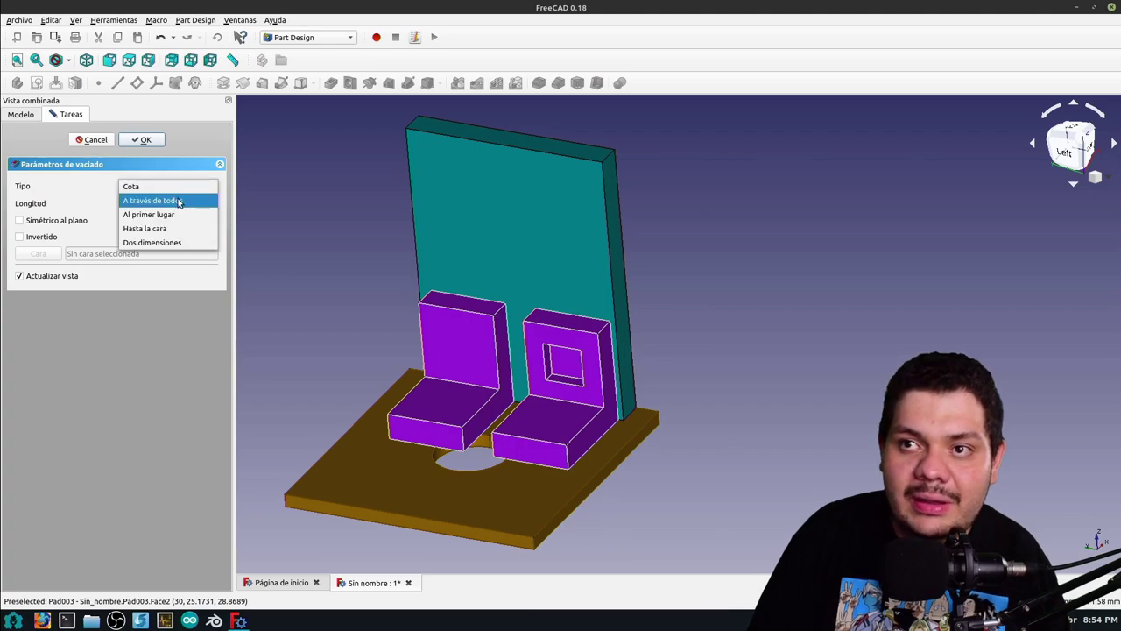
pyautogui.click(179, 201)
pyautogui.moveTo(543, 333); pyautogui.dragTo(629, 338, button='middle')
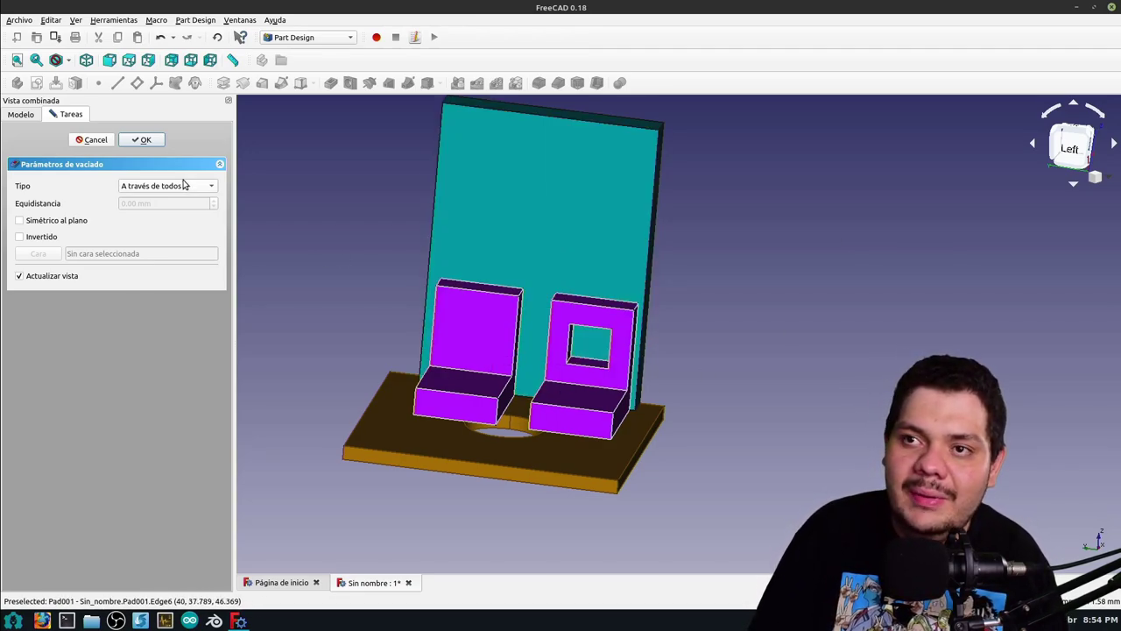
pyautogui.click(145, 140)
pyautogui.moveTo(691, 324); pyautogui.dragTo(740, 369, button='middle')
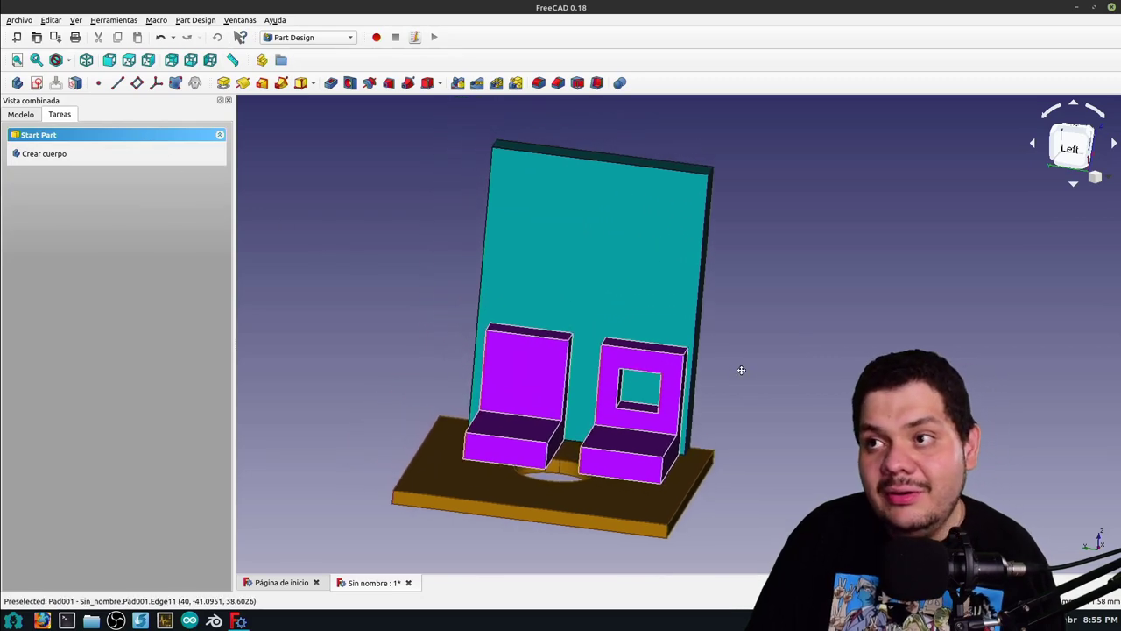